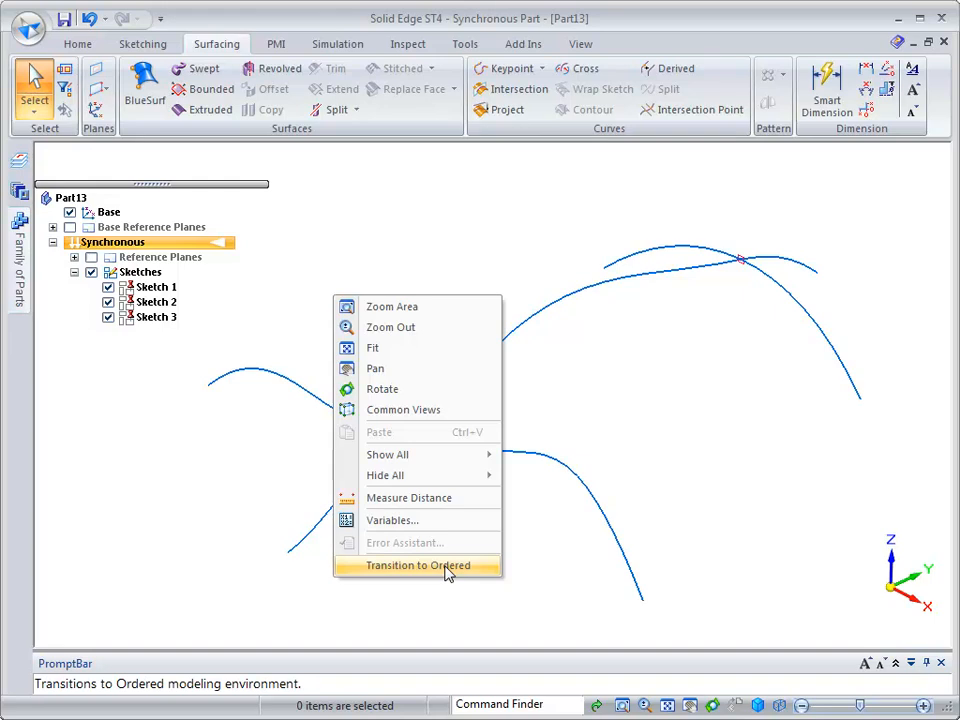
# Step: Transition the part from the Synchronous to the Ordered modeling environment
pyautogui.click(446, 566)
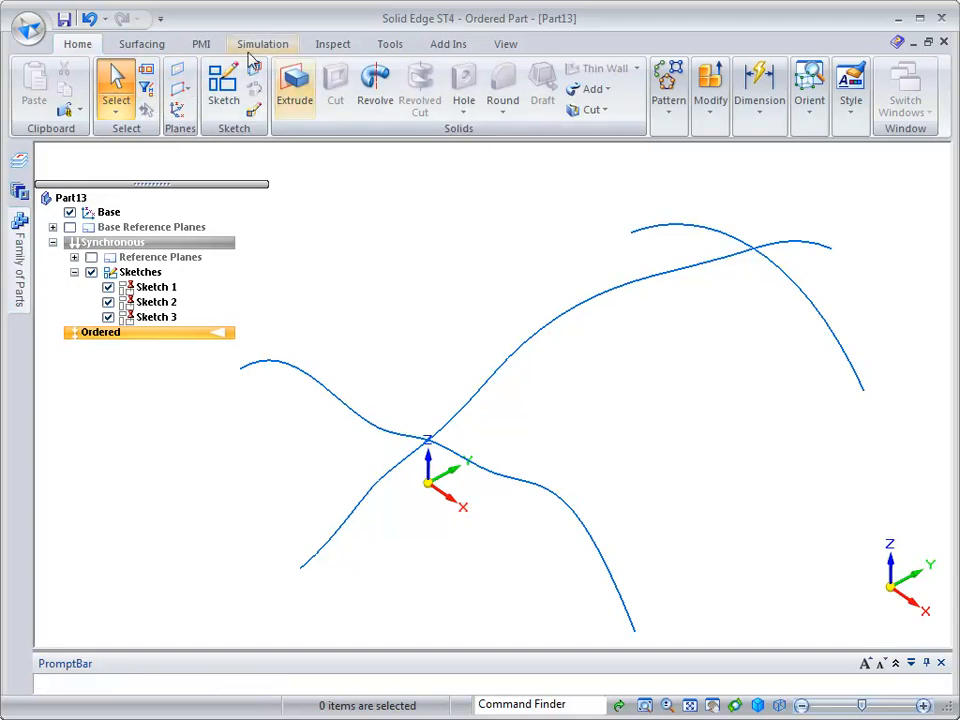
# Step: Start a BlueSurf surface using the two transverse sketch curves as its cross sections
pyautogui.click(130, 45)
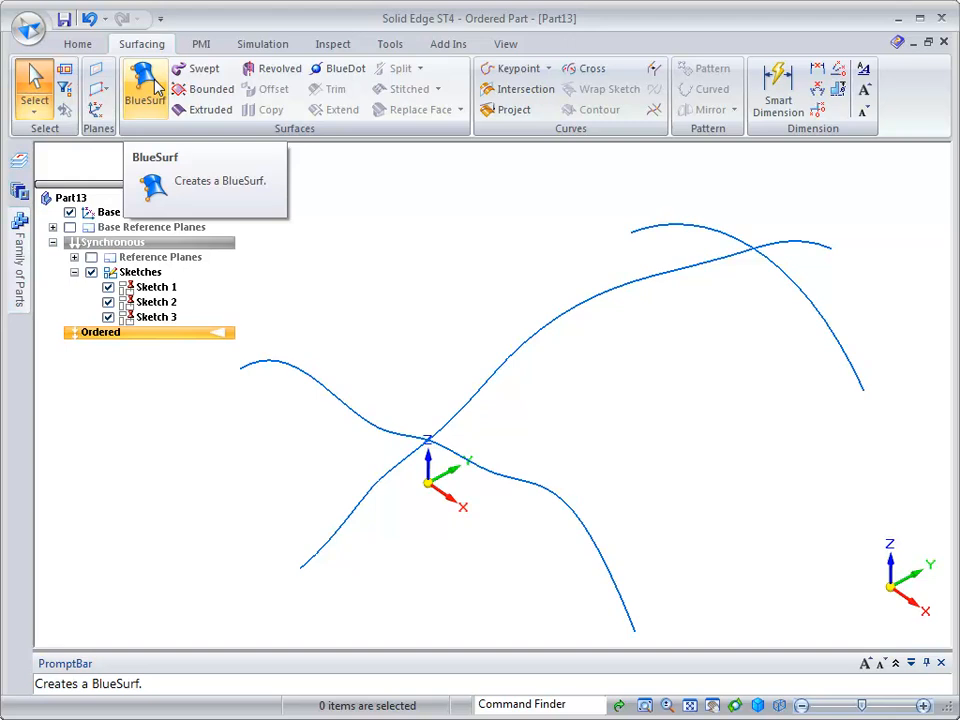
pyautogui.click(150, 88)
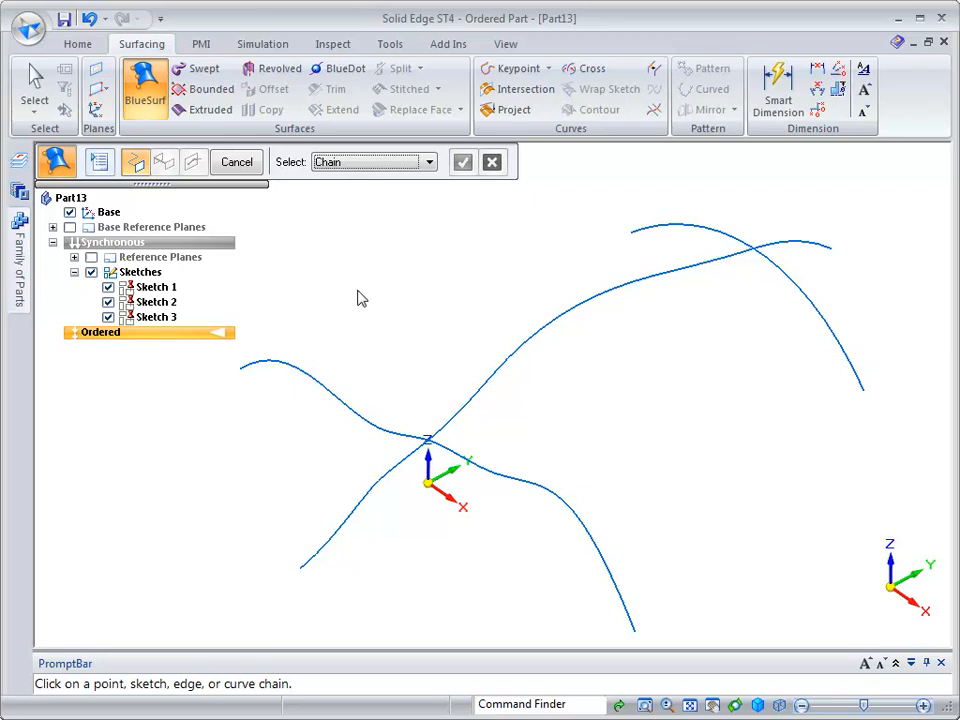
pyautogui.click(297, 372)
pyautogui.rightClick(300, 371)
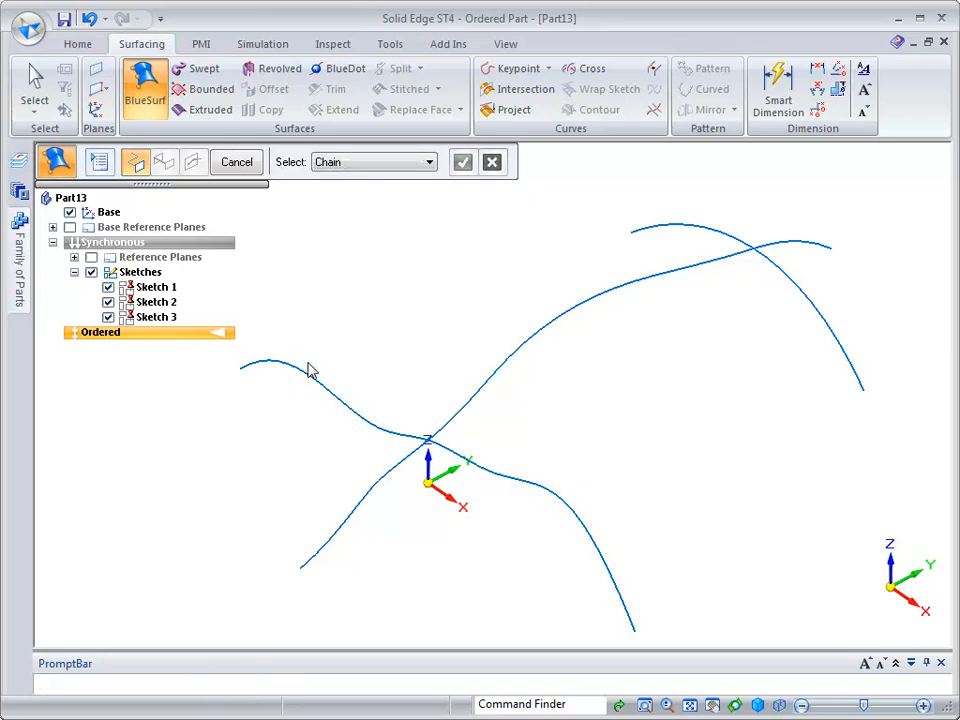
pyautogui.click(651, 231)
pyautogui.rightClick(652, 231)
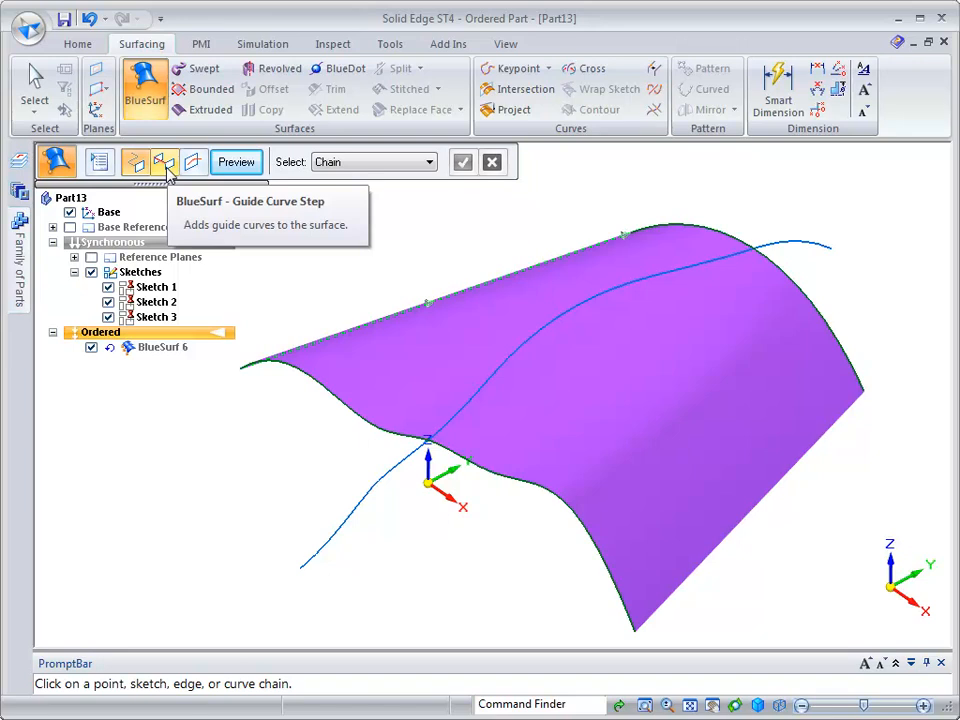
# Step: Add the long curve that crosses both sections as a guide curve of the BlueSurf surface
pyautogui.click(166, 166)
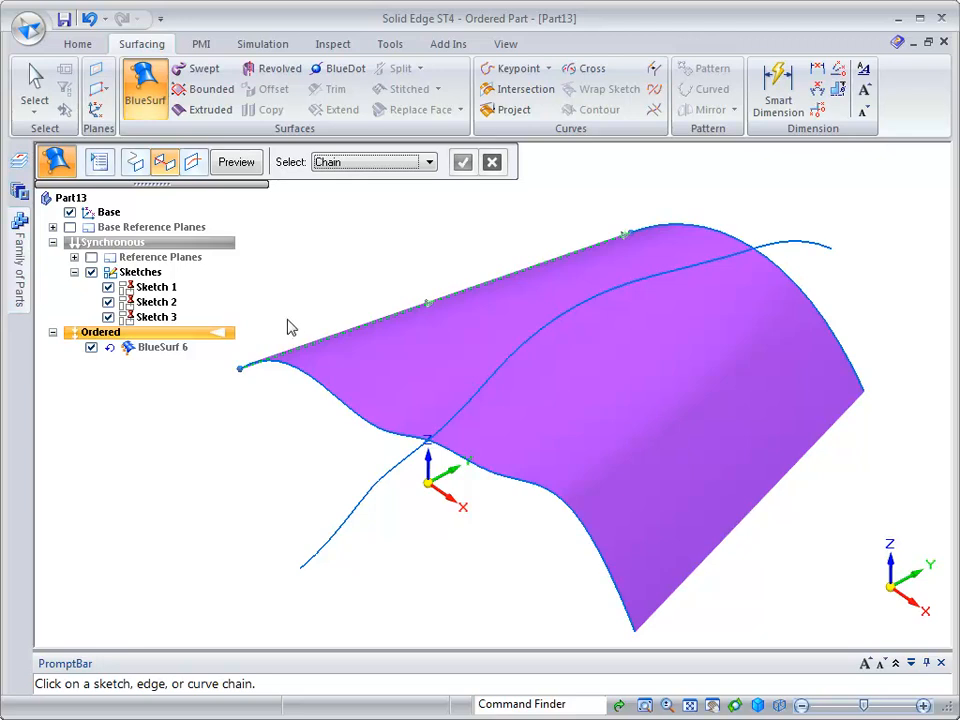
pyautogui.moveTo(237, 416); pyautogui.dragTo(272, 431, button='middle')
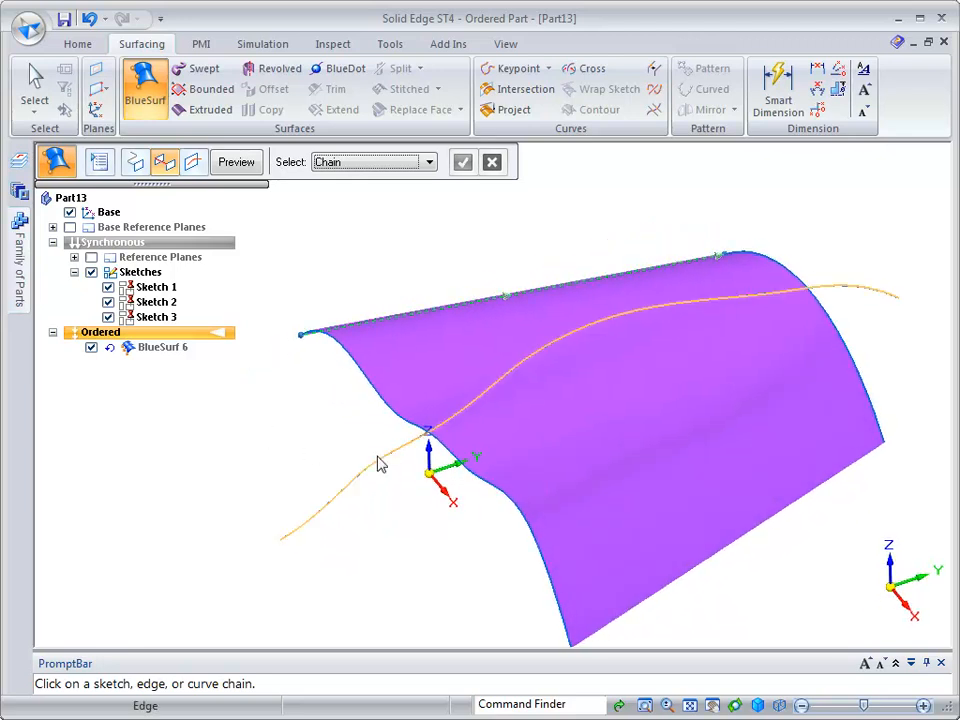
pyautogui.click(379, 463)
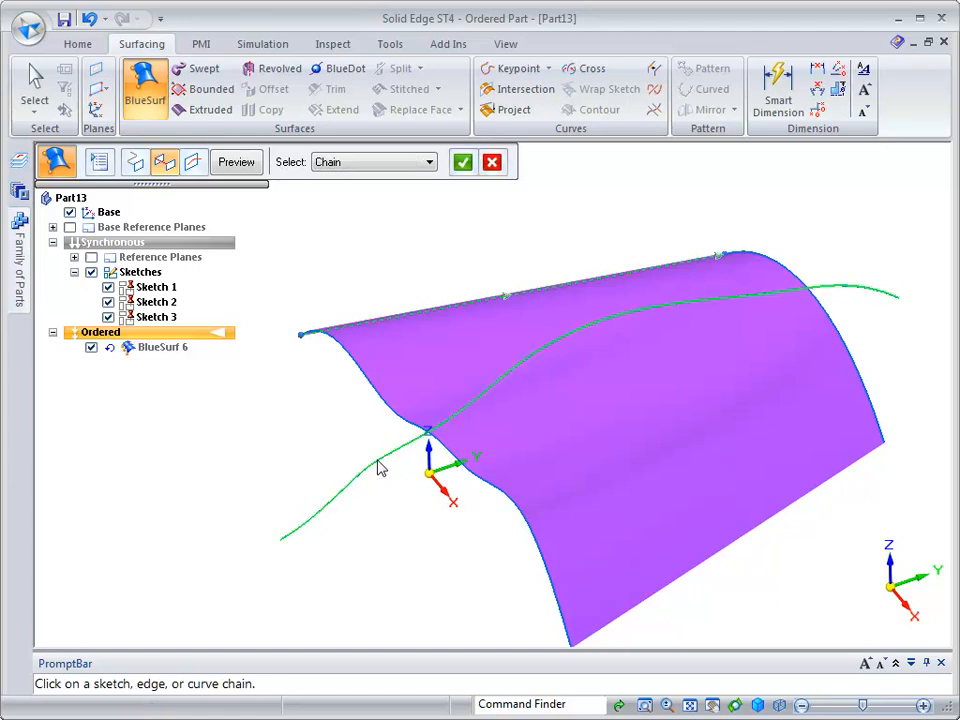
pyautogui.rightClick(378, 463)
pyautogui.moveTo(383, 519); pyautogui.dragTo(392, 427, button='middle')
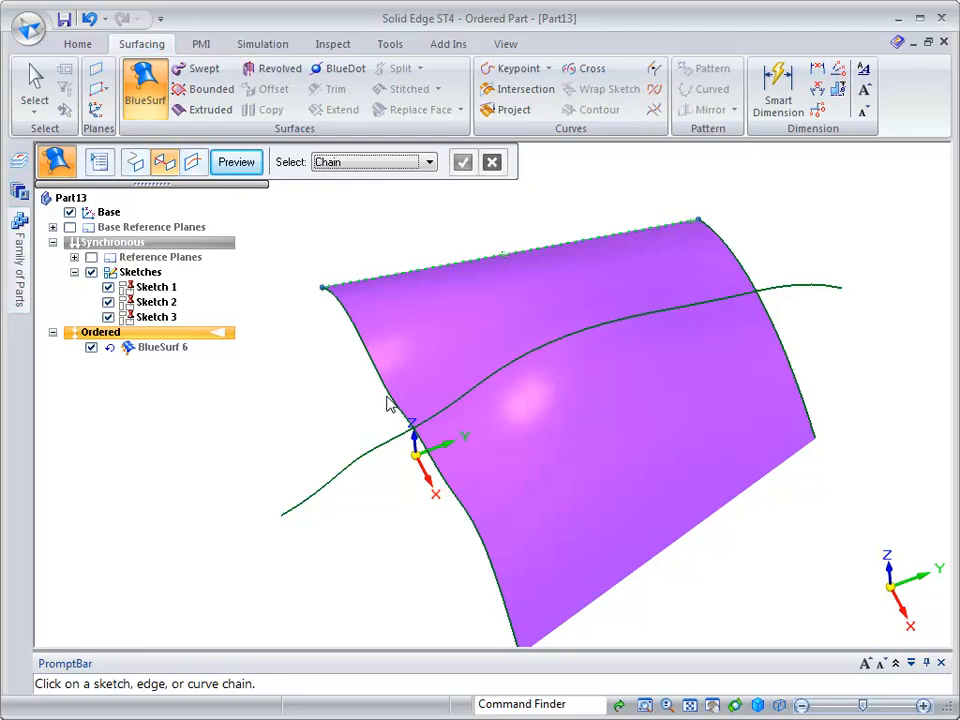
# Step: Set the BlueSurf curve connectivity to Use BlueDots and finish the surface
pyautogui.click(98, 160)
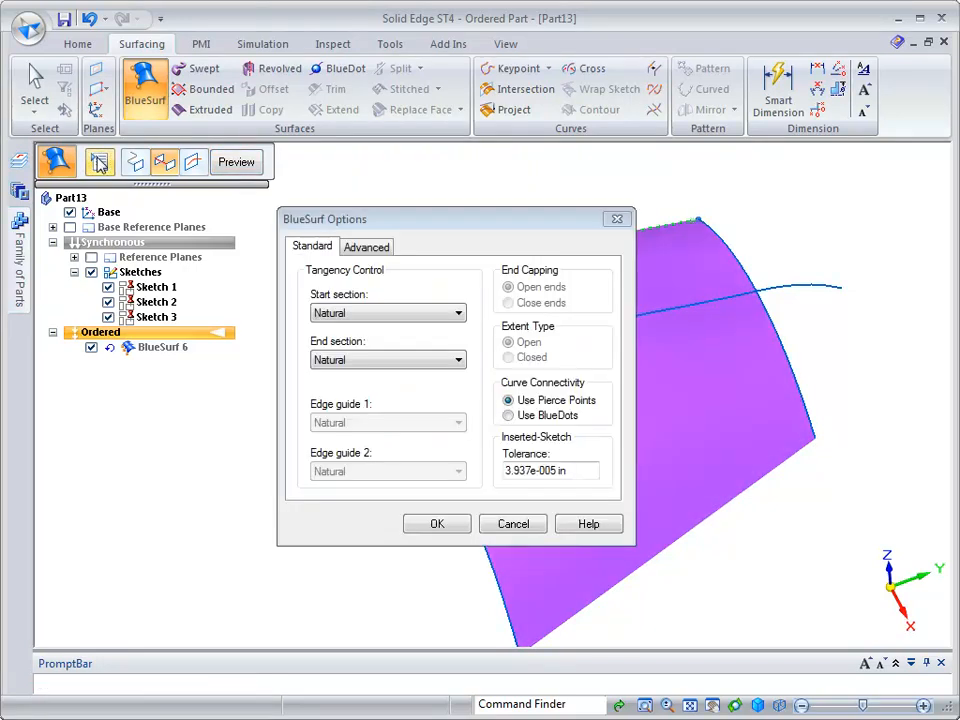
pyautogui.click(366, 247)
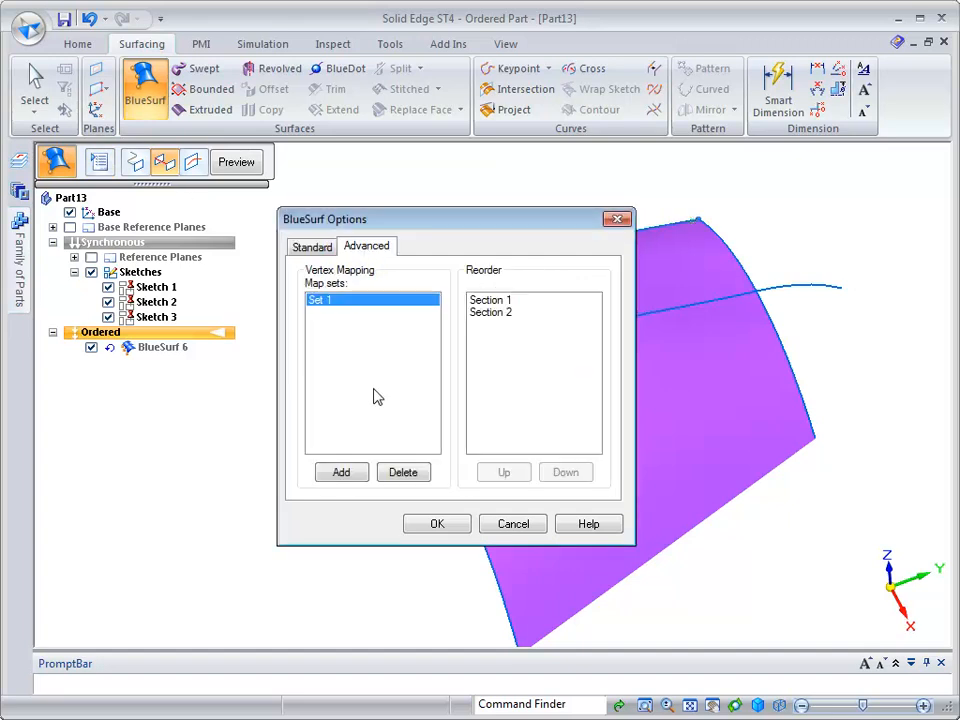
pyautogui.click(302, 248)
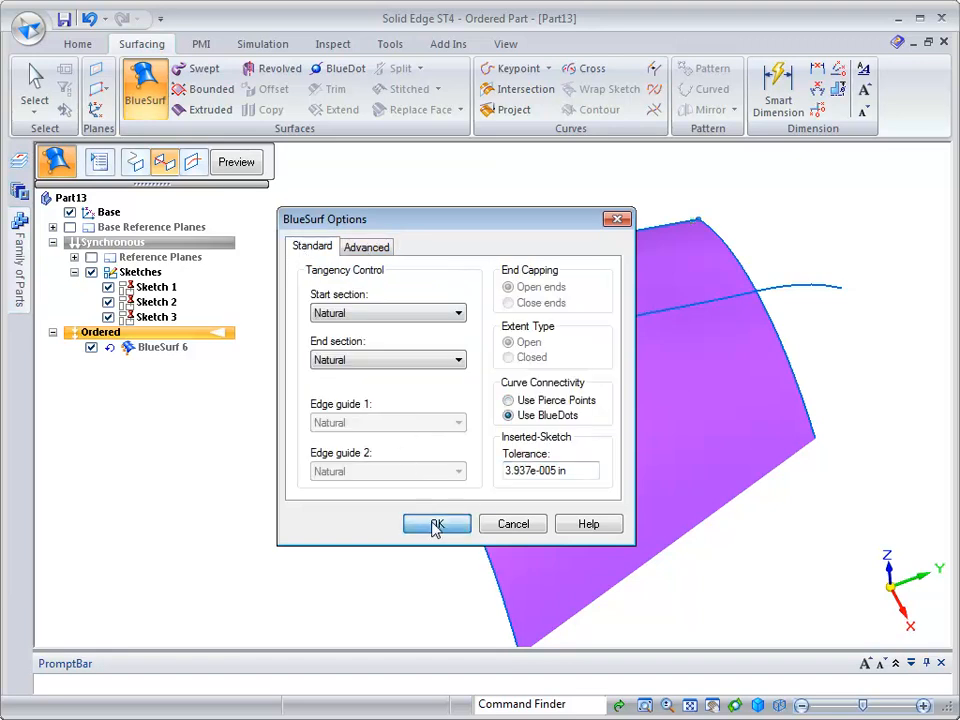
pyautogui.click(436, 528)
pyautogui.moveTo(341, 570); pyautogui.dragTo(358, 546, button='middle')
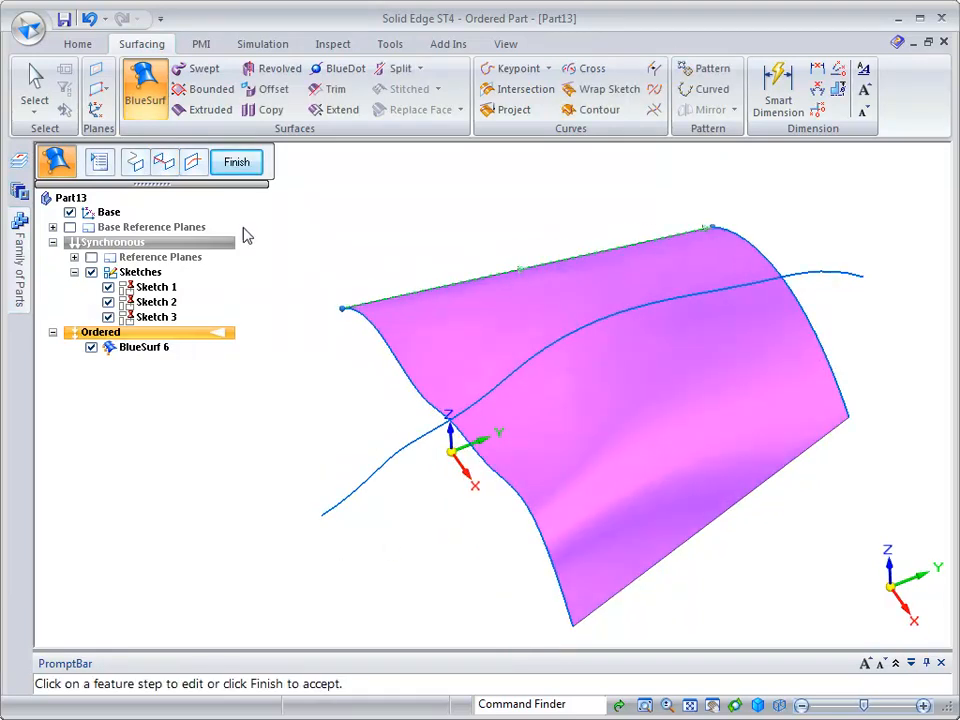
pyautogui.click(236, 162)
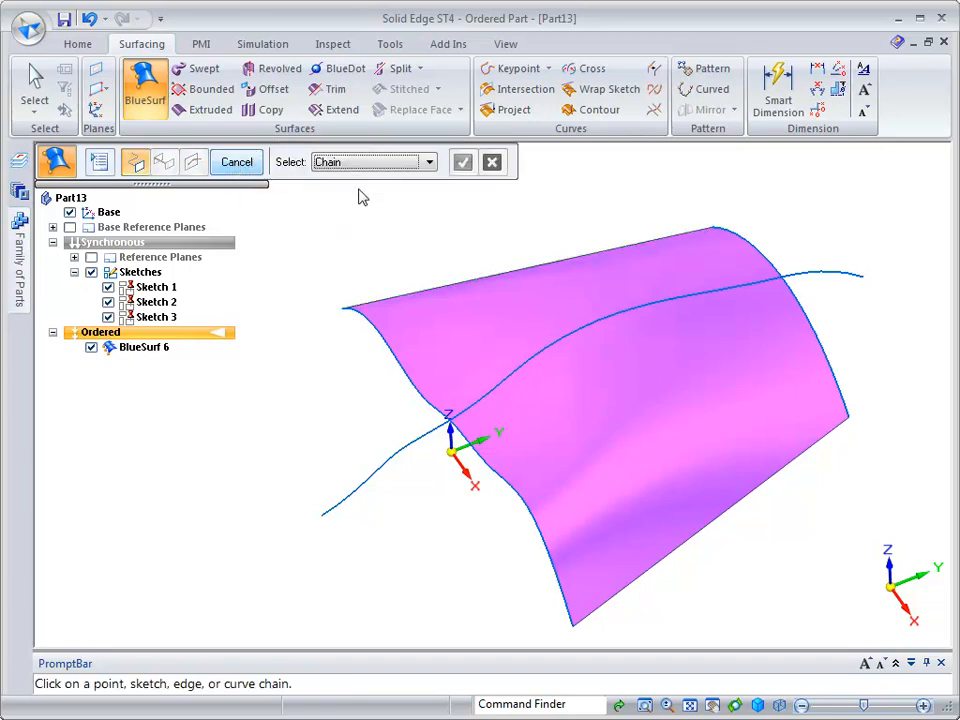
pyautogui.click(233, 172)
# Step: Delete the finished BlueSurf surface, leaving only the sketch curves
pyautogui.click(465, 325)
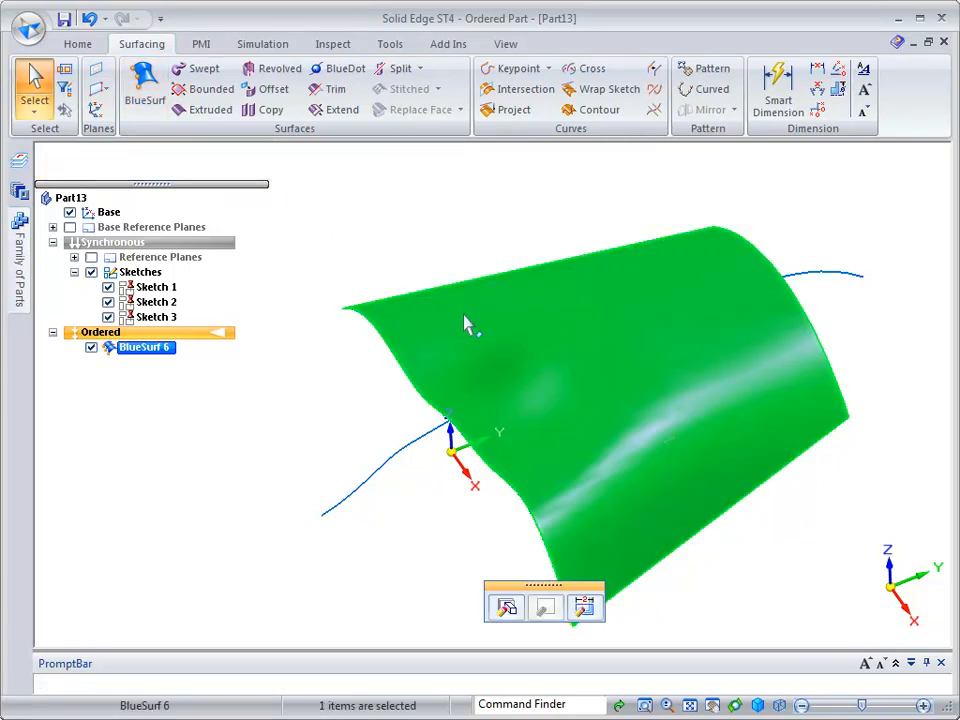
pyautogui.press('Delete')
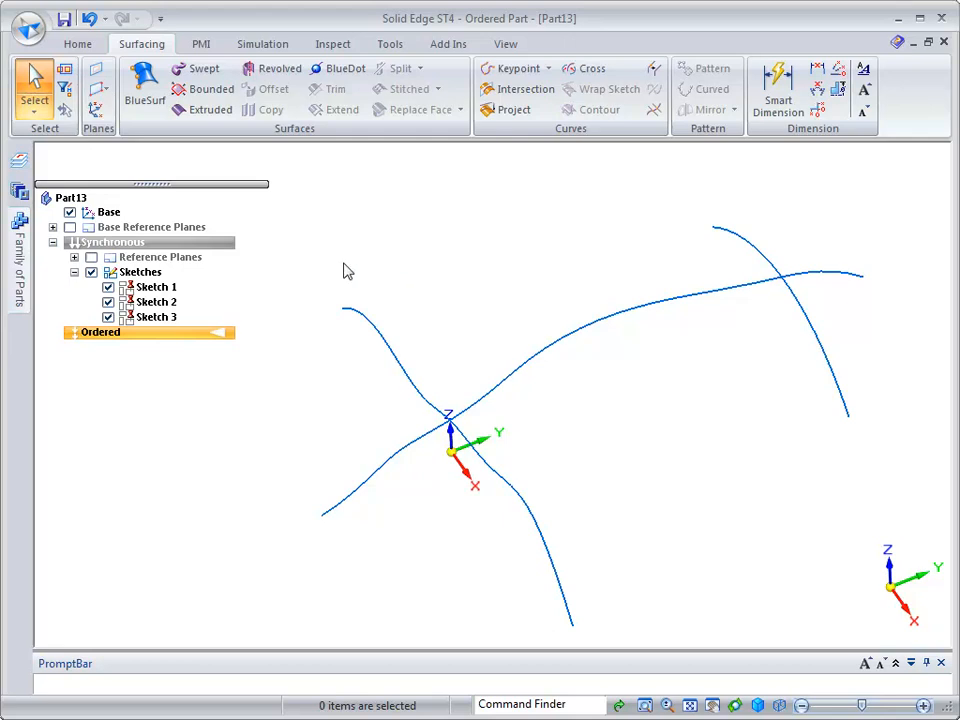
# Step: Create a BlueSurf from the transverse curve near the origin as cross section and the long crossing curve as guide curve
pyautogui.click(144, 88)
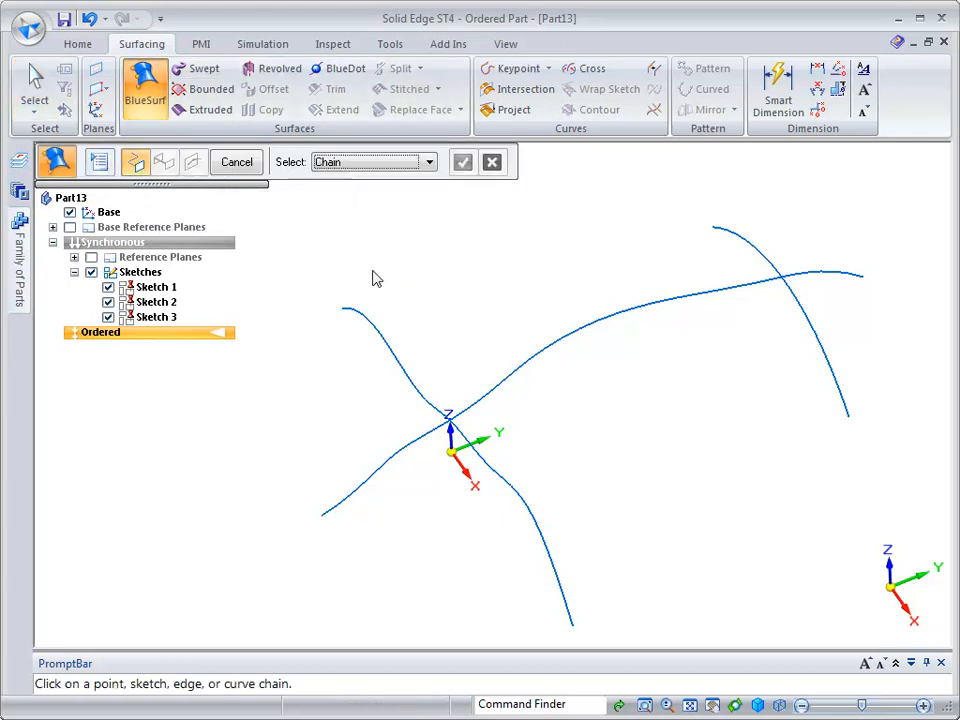
pyautogui.click(393, 352)
pyautogui.rightClick(393, 352)
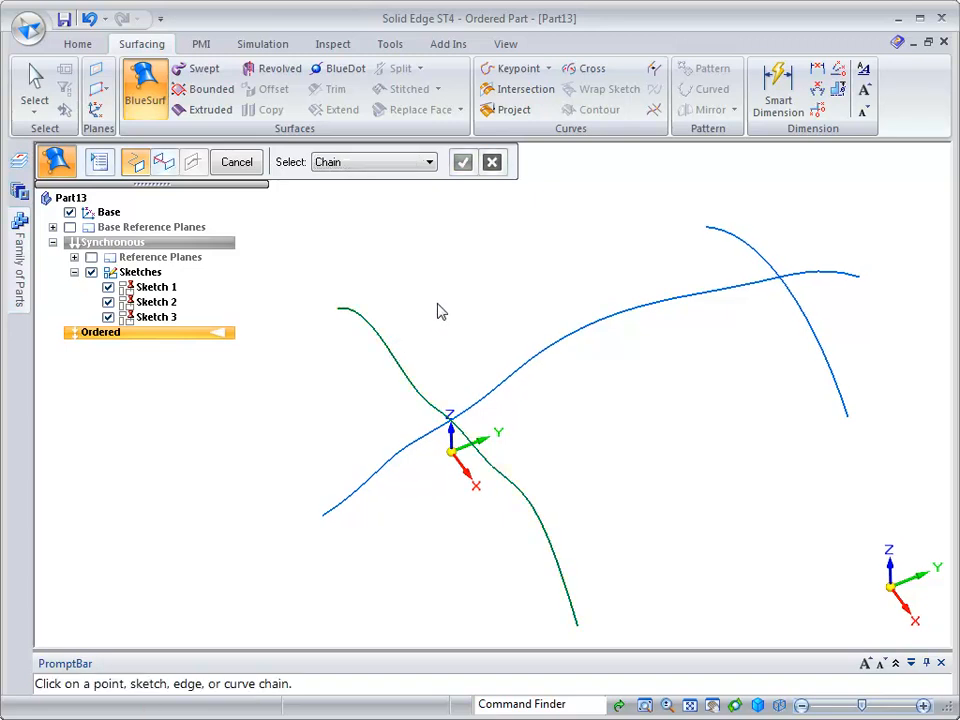
pyautogui.click(164, 161)
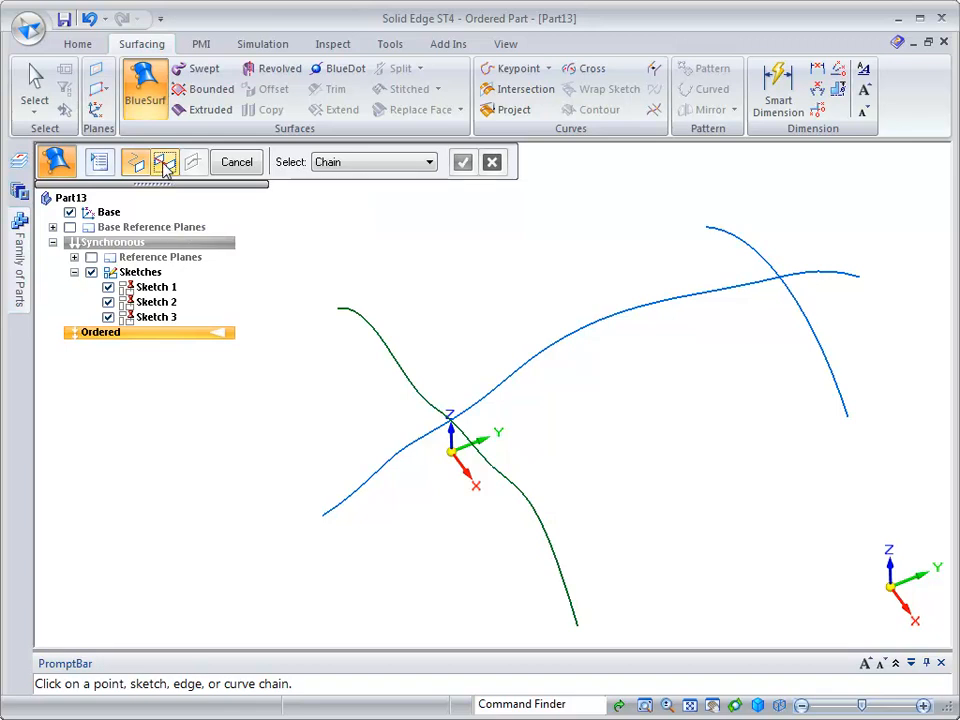
pyautogui.click(412, 448)
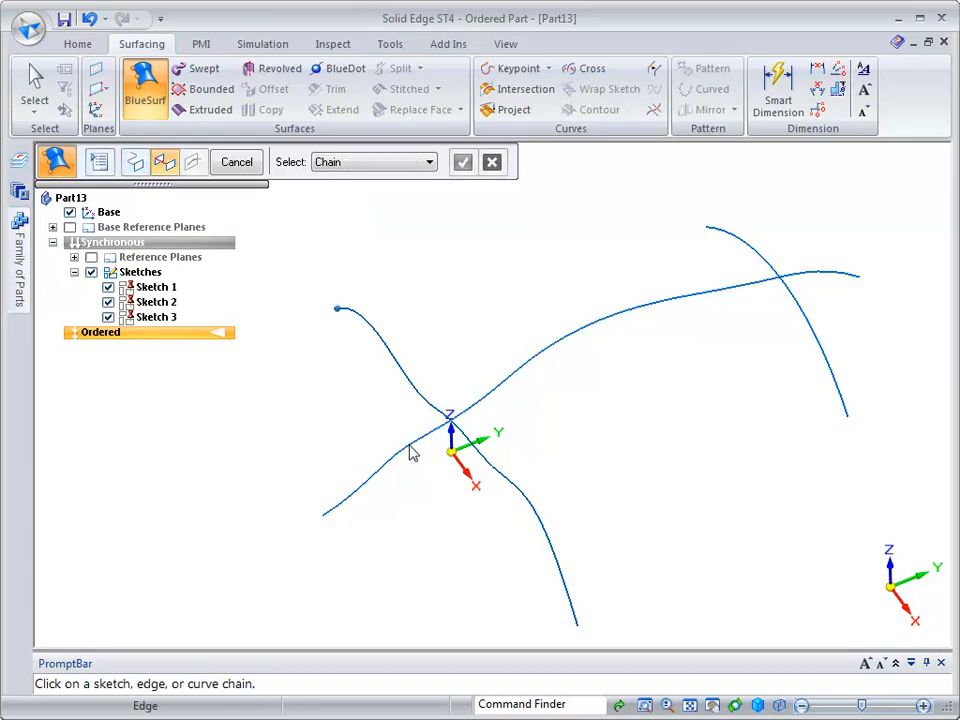
pyautogui.moveTo(454, 365); pyautogui.dragTo(477, 413, button='middle')
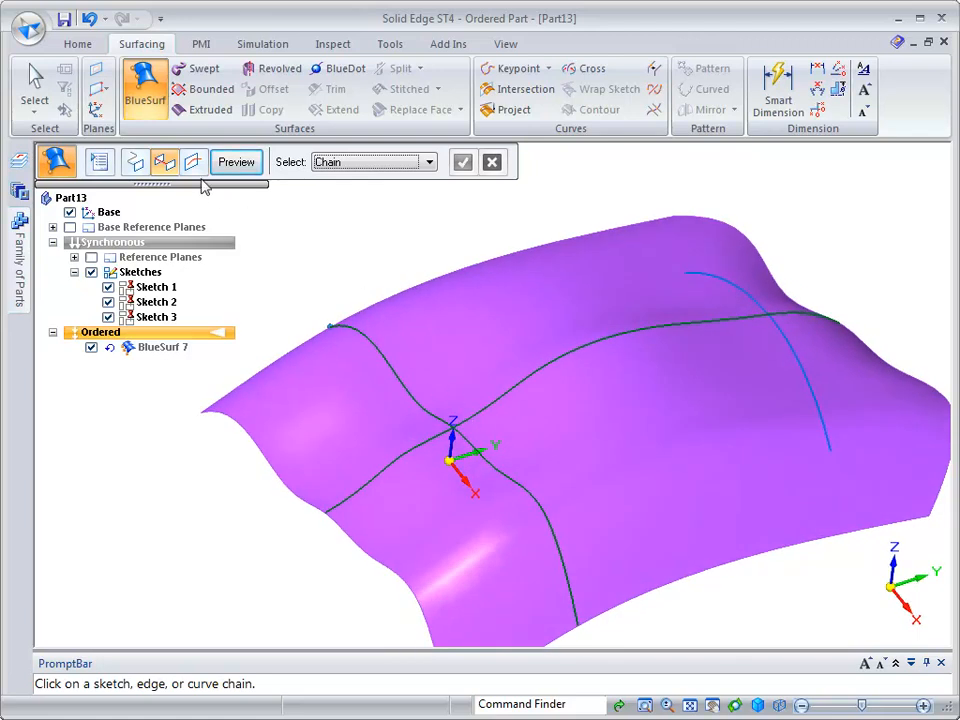
# Step: Add the second transverse curve, farther along the guide curve, as another cross section of the BlueSurf
pyautogui.click(134, 166)
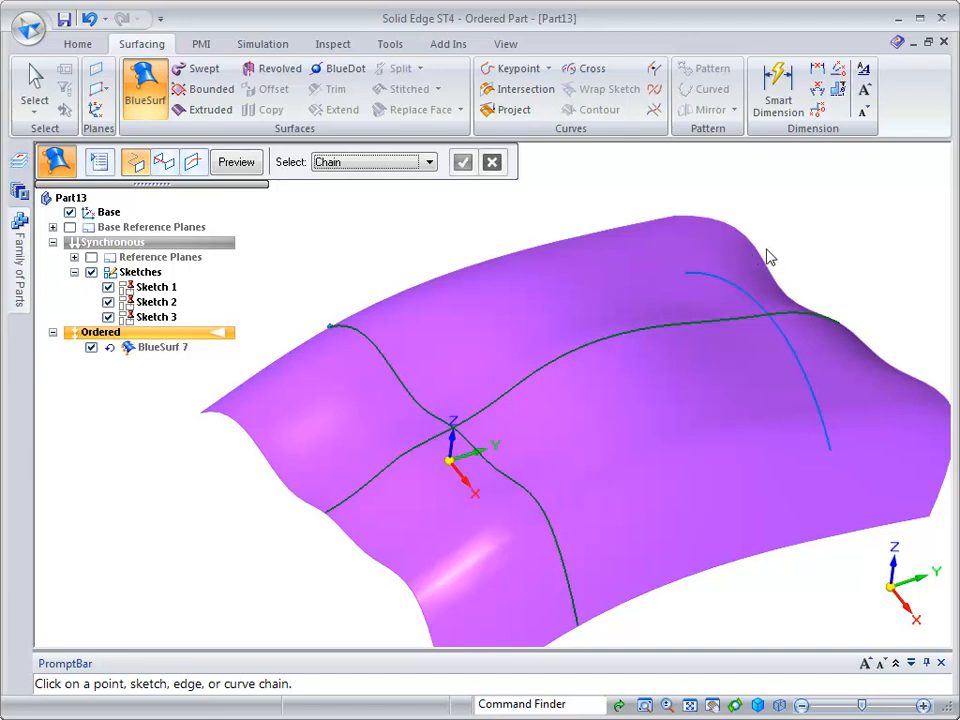
pyautogui.click(730, 284)
pyautogui.moveTo(698, 378); pyautogui.dragTo(747, 400, button='middle')
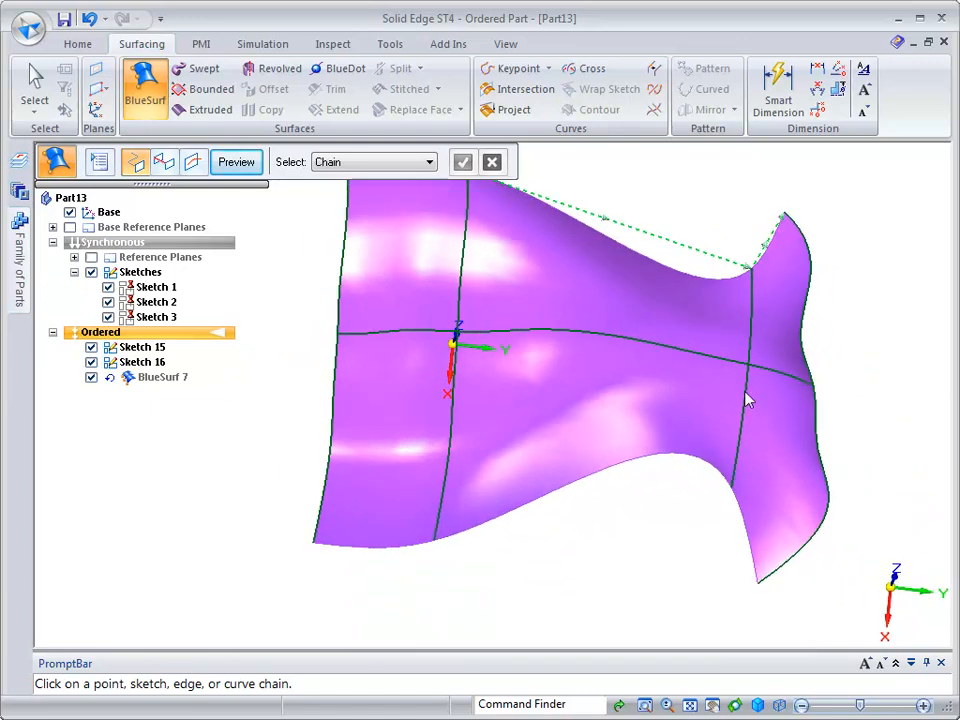
pyautogui.moveTo(745, 402); pyautogui.dragTo(746, 407, button='middle')
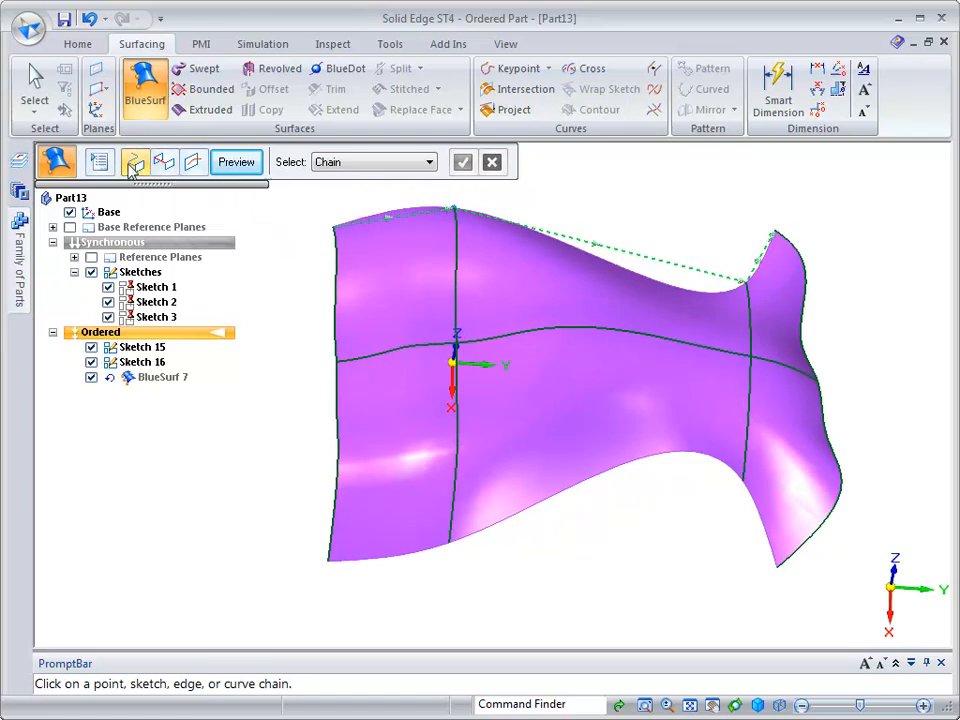
# Step: Inspect the previewed BlueSurf shape, finish the surface and leave the BlueSurf command
pyautogui.moveTo(649, 538); pyautogui.dragTo(640, 566, button='middle')
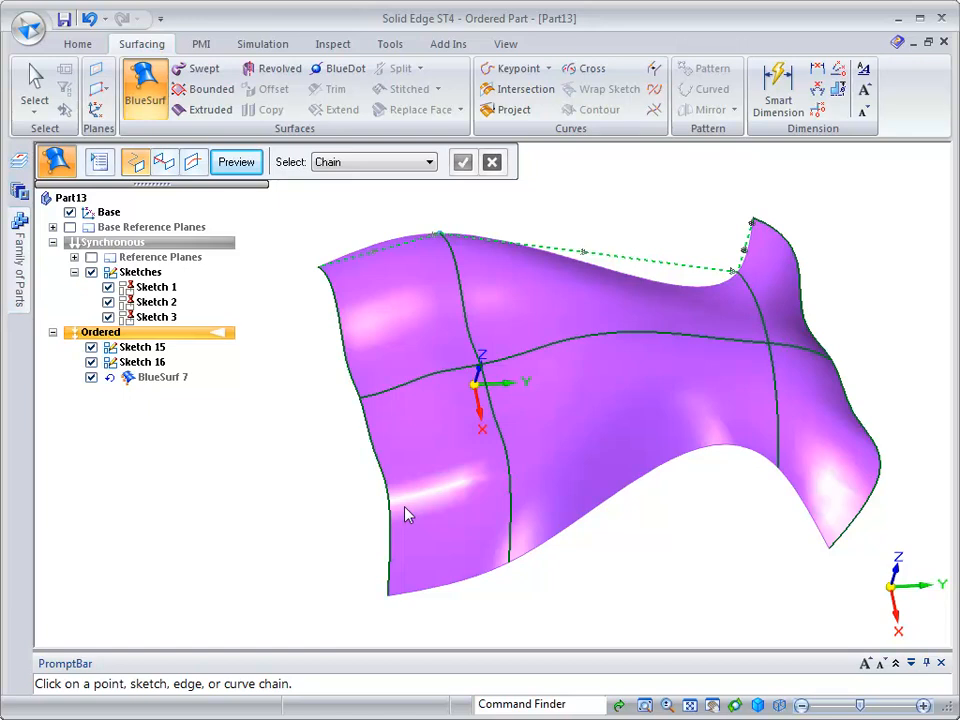
pyautogui.moveTo(405, 507); pyautogui.dragTo(575, 563, button='middle')
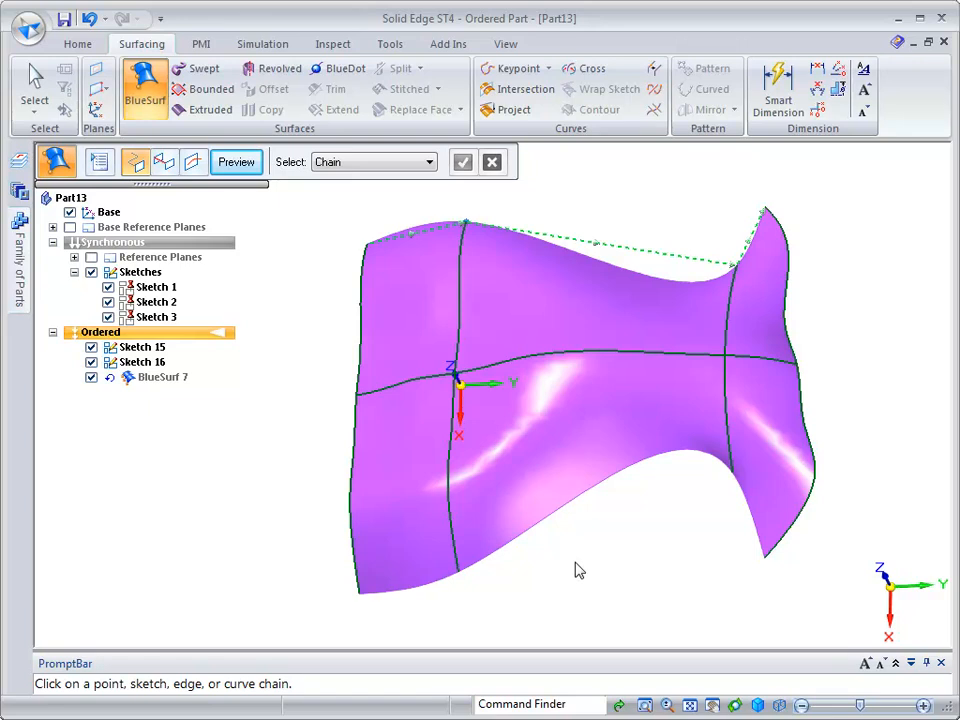
pyautogui.moveTo(575, 570); pyautogui.dragTo(808, 556, button='middle')
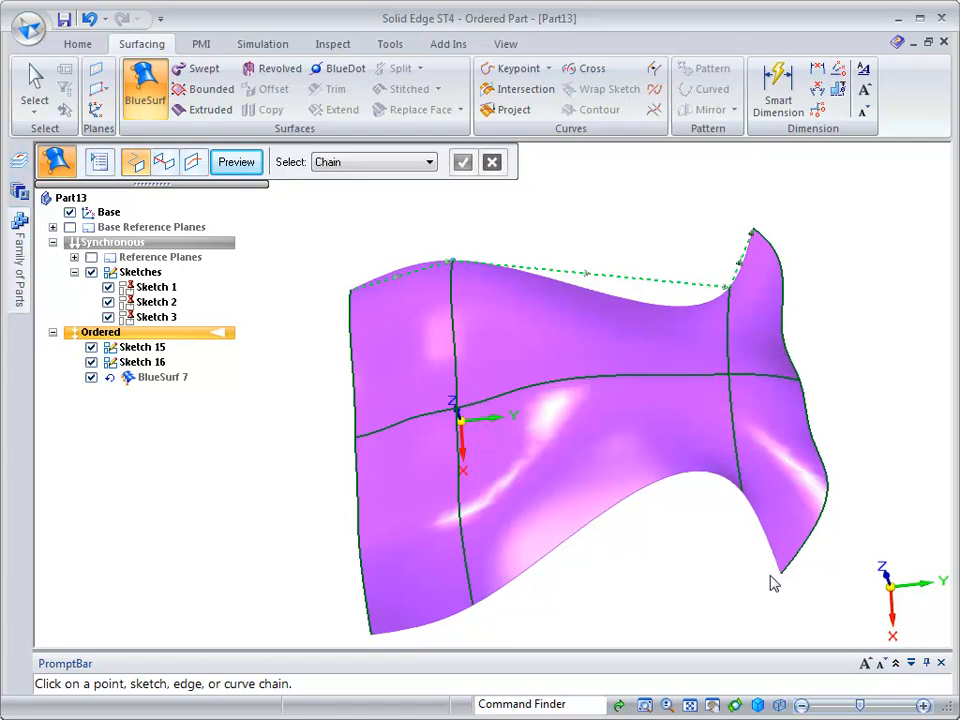
pyautogui.moveTo(780, 585); pyautogui.dragTo(373, 341, button='middle')
pyautogui.click(238, 165)
pyautogui.click(238, 163)
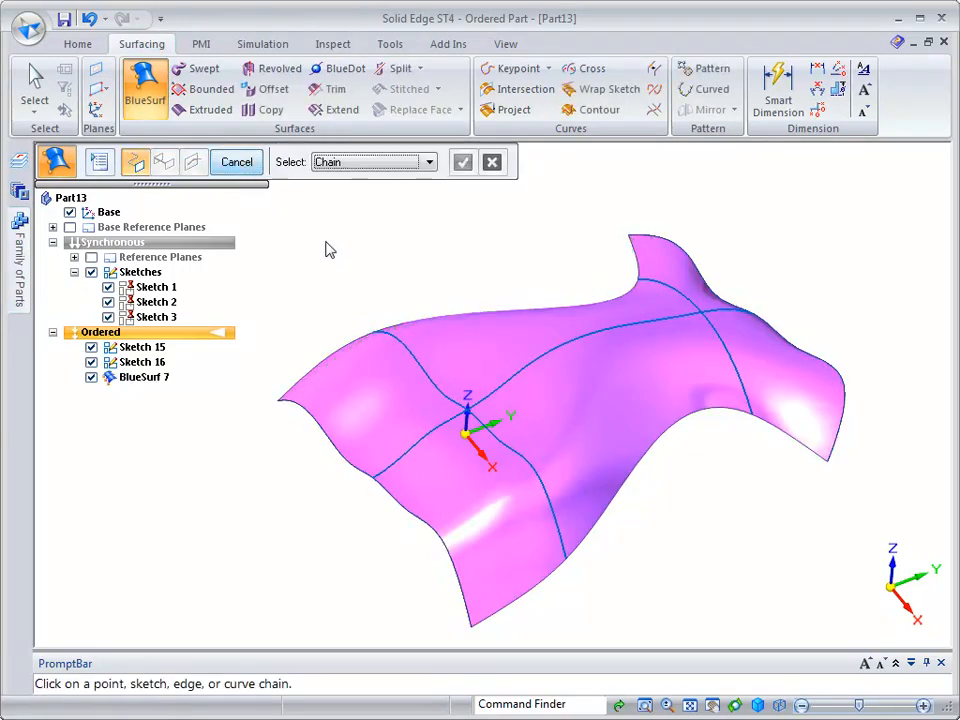
pyautogui.press('Escape')
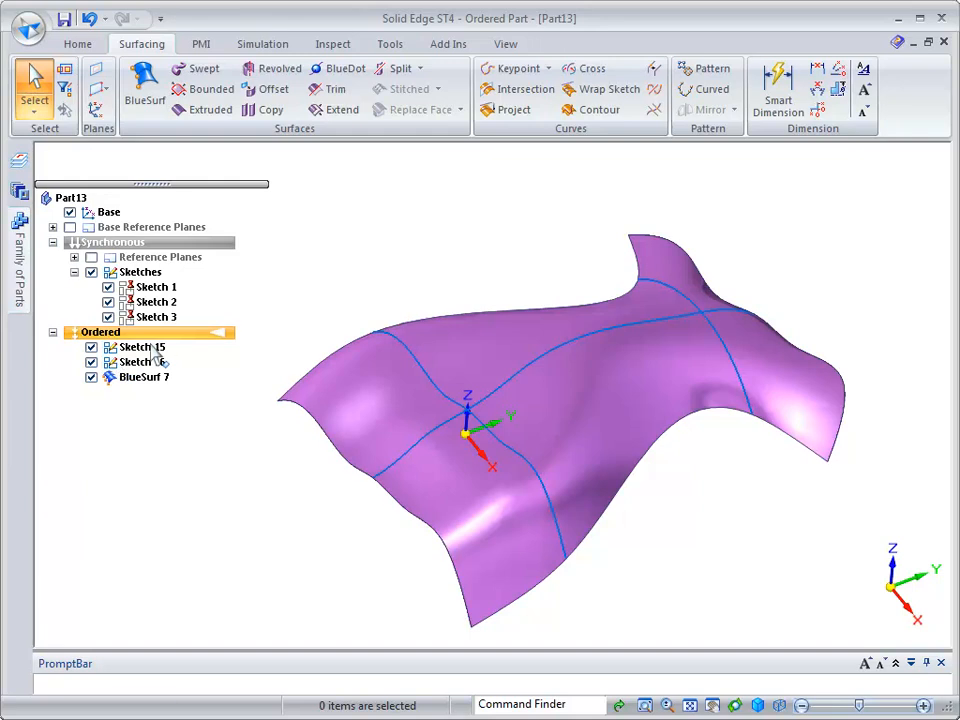
# Step: Open the profile of Sketch 15, the end-section curve nearest the origin, for editing
pyautogui.moveTo(265, 412); pyautogui.dragTo(481, 503, button='middle')
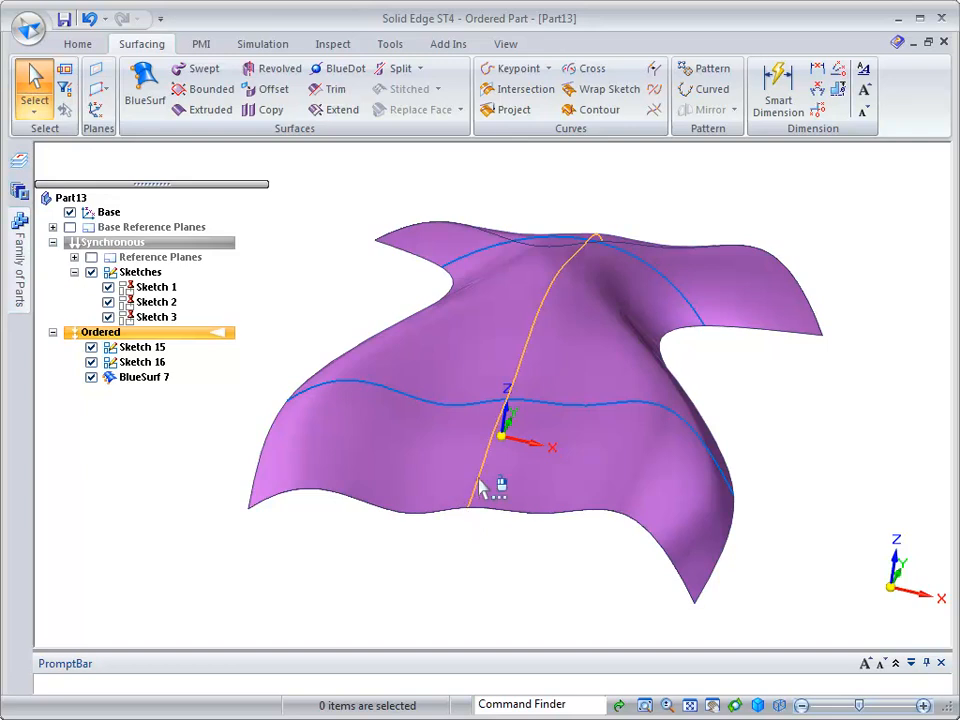
pyautogui.click(141, 347)
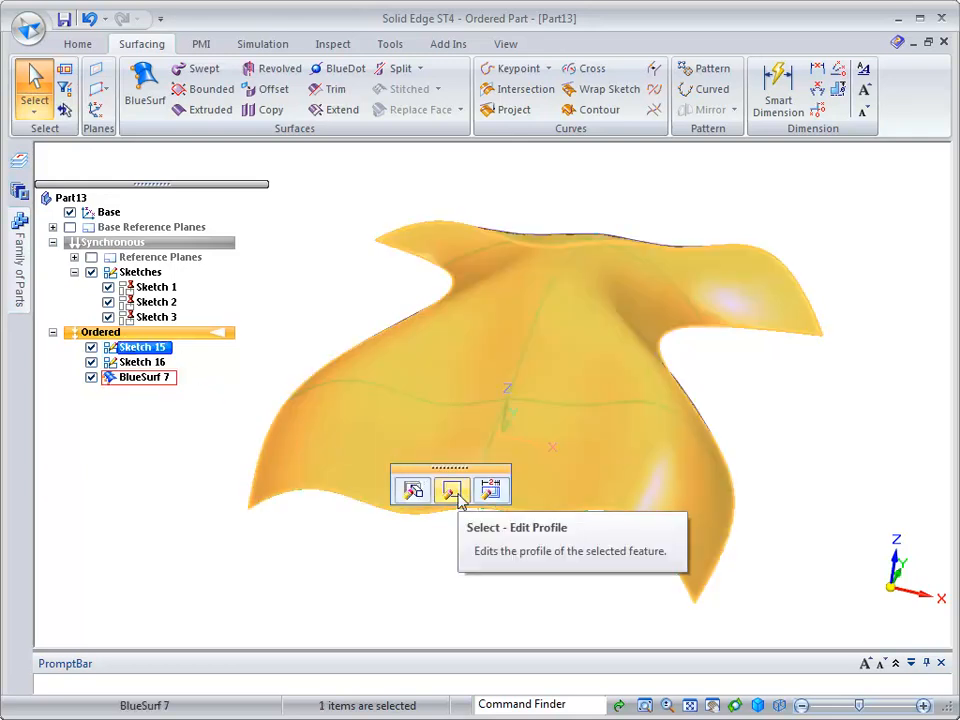
pyautogui.click(451, 491)
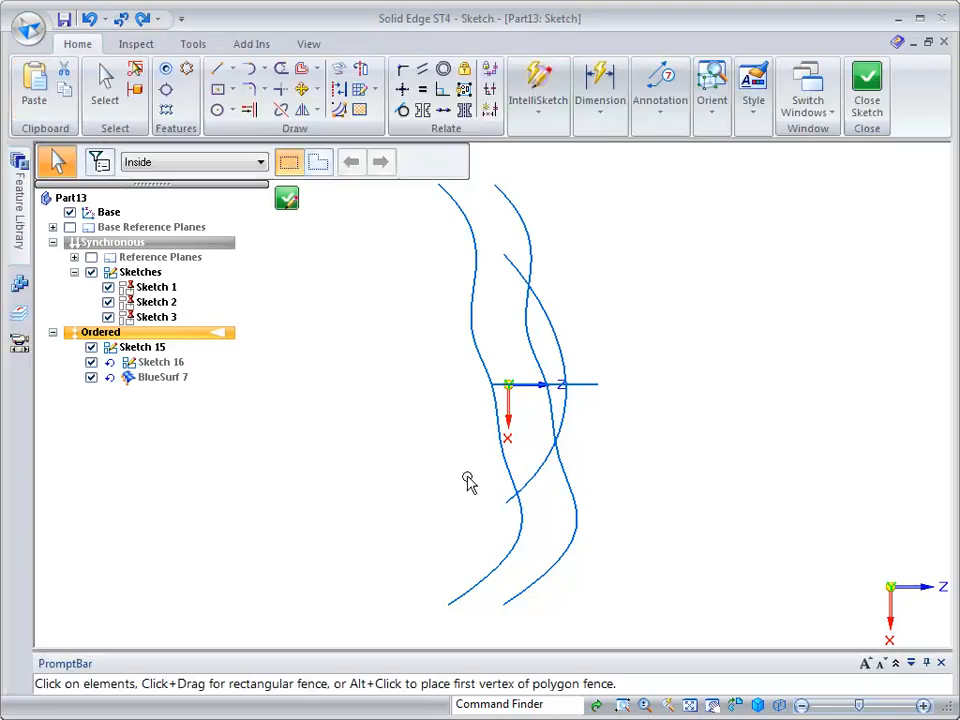
# Step: Reshape the Sketch 15 spline so its middle lies below the guide curve's end and its +X side slopes more gently
pyautogui.scroll(2, 590, 490)
pyautogui.scroll(-2, 356, 463)
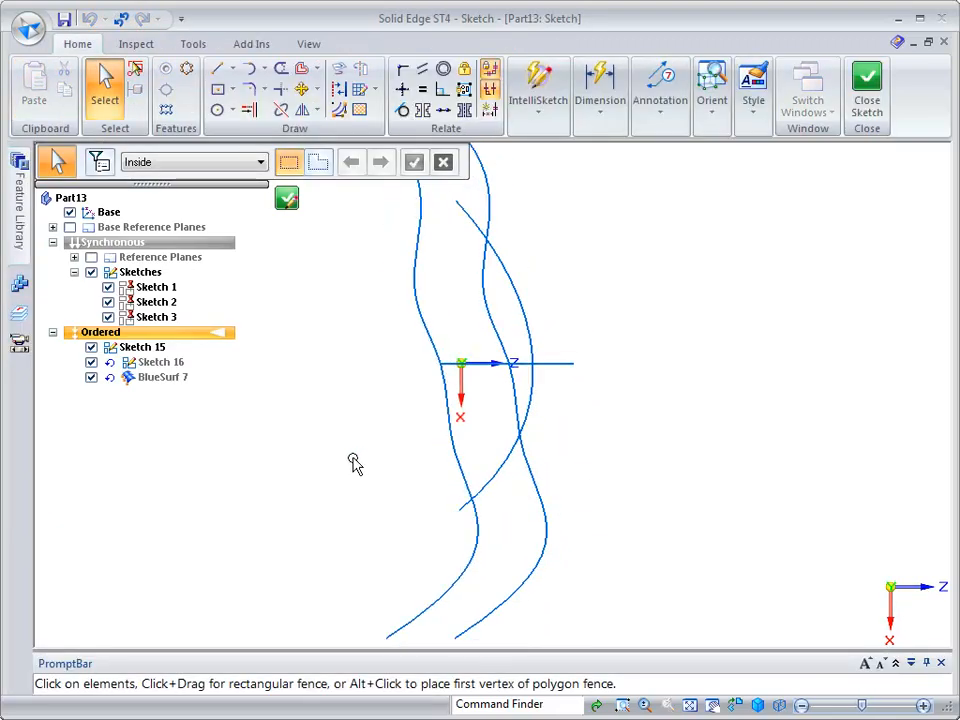
pyautogui.moveTo(462, 430)
pyautogui.mouseDown(button='middle')
pyautogui.moveTo(497, 422)
pyautogui.moveTo(680, 435)
pyautogui.mouseUp(button='middle')
pyautogui.moveTo(290, 331)
pyautogui.mouseDown(button='middle')
pyautogui.moveTo(510, 302)
pyautogui.moveTo(474, 394)
pyautogui.moveTo(447, 393)
pyautogui.mouseUp(button='middle')
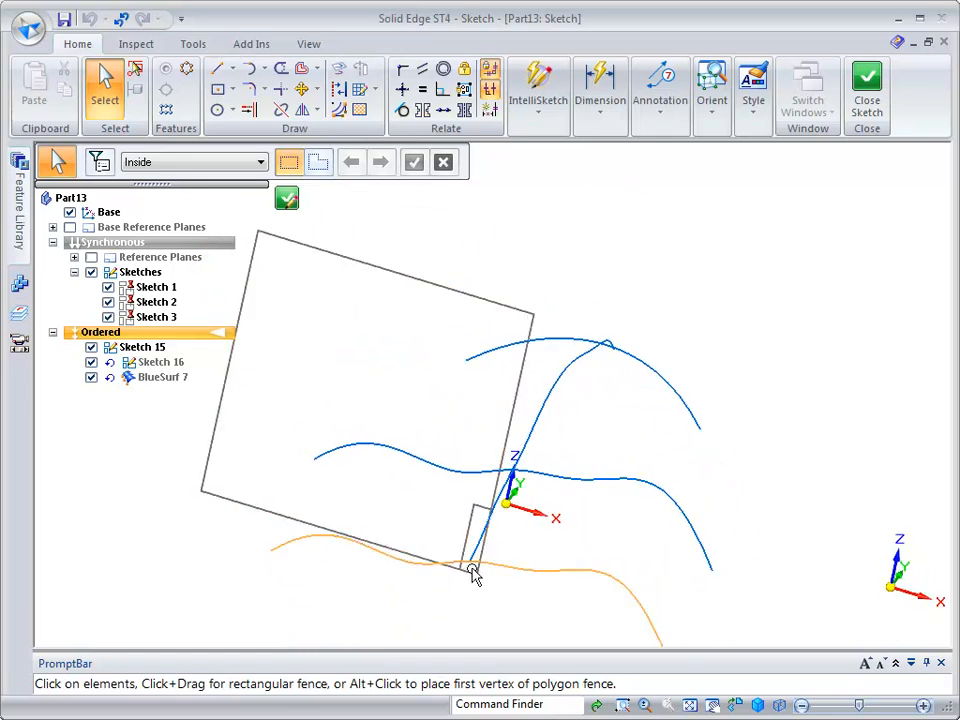
pyautogui.click(560, 580)
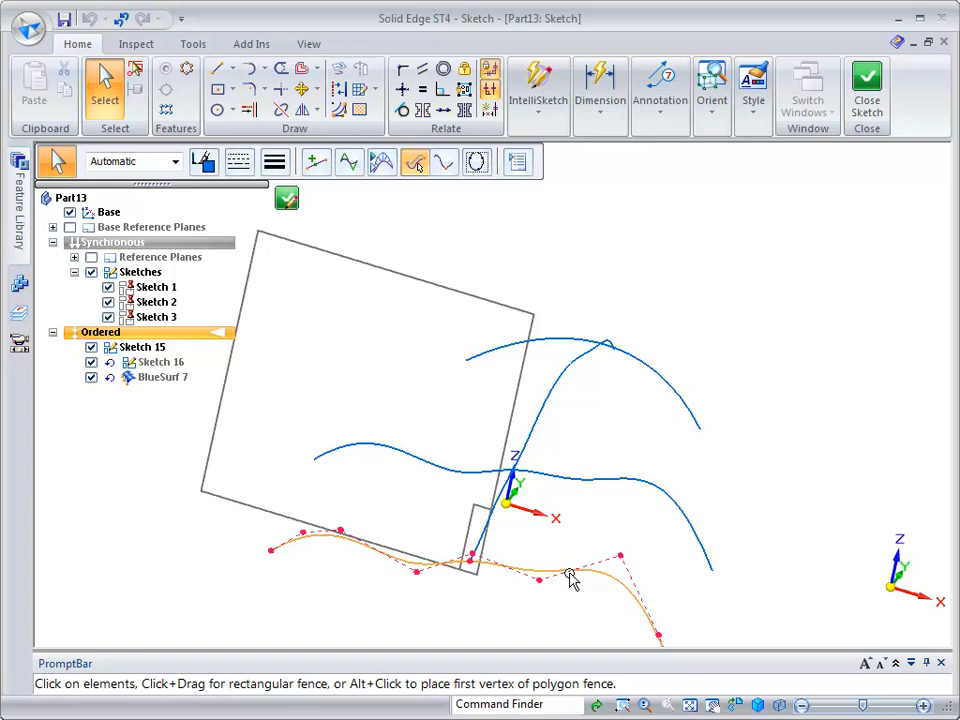
pyautogui.moveTo(618, 557); pyautogui.dragTo(577, 600)
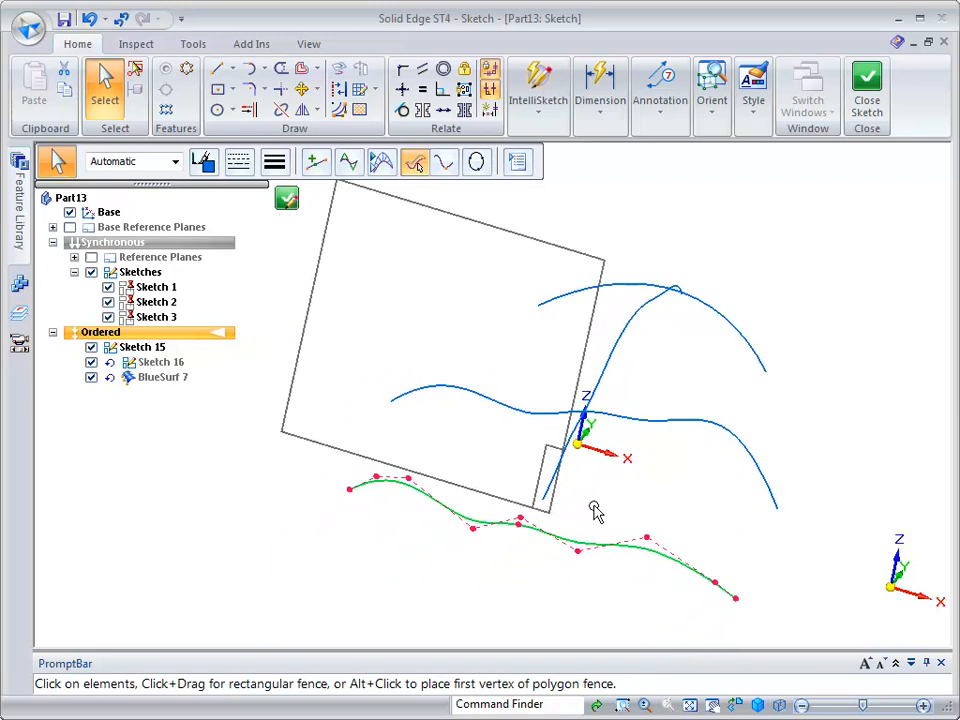
pyautogui.click(671, 503)
pyautogui.scroll(2, 672, 502)
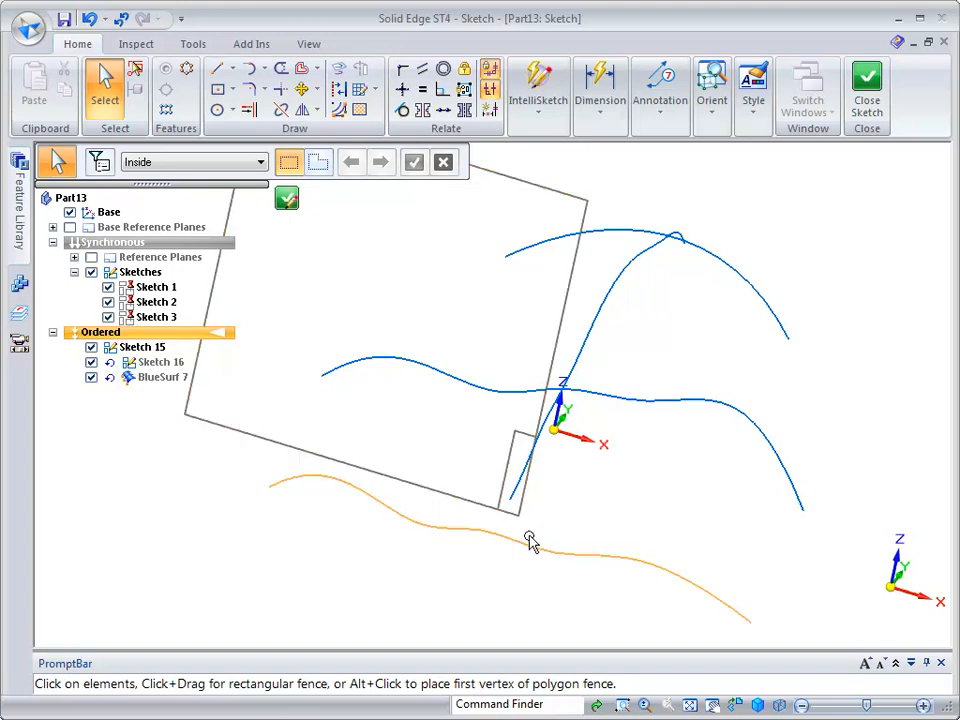
# Step: Close the Sketch 15 profile, finish the sketch edit and inspect the separated end-section curves
pyautogui.click(876, 100)
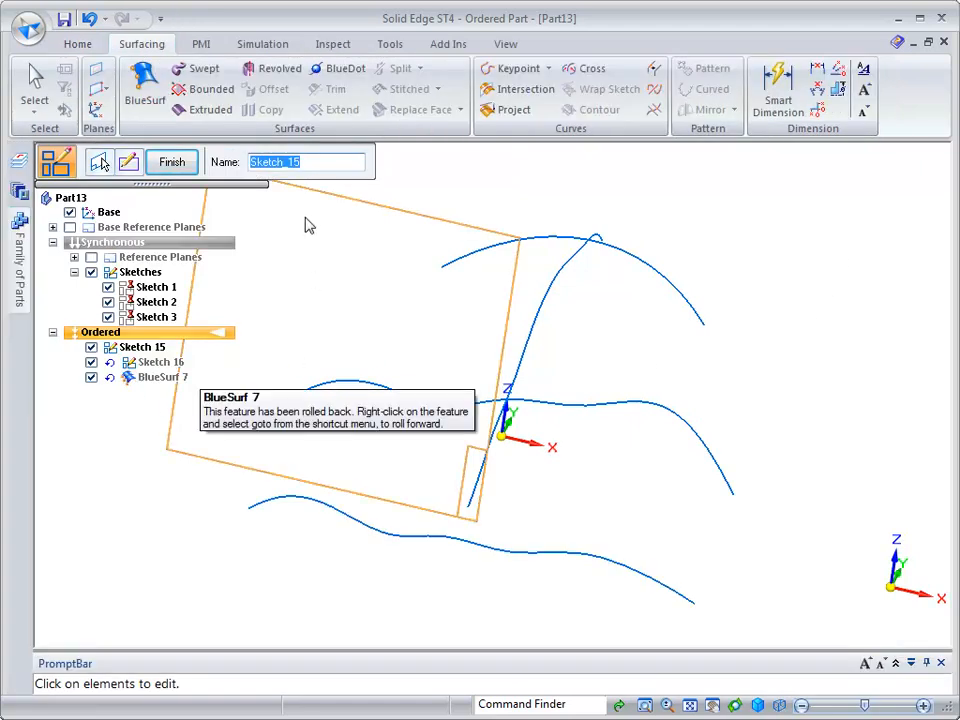
pyautogui.click(187, 163)
pyautogui.moveTo(176, 450)
pyautogui.mouseDown(button='middle')
pyautogui.moveTo(306, 540)
pyautogui.moveTo(300, 499)
pyautogui.moveTo(255, 540)
pyautogui.moveTo(243, 535)
pyautogui.mouseUp(button='middle')
pyautogui.click(243, 535)
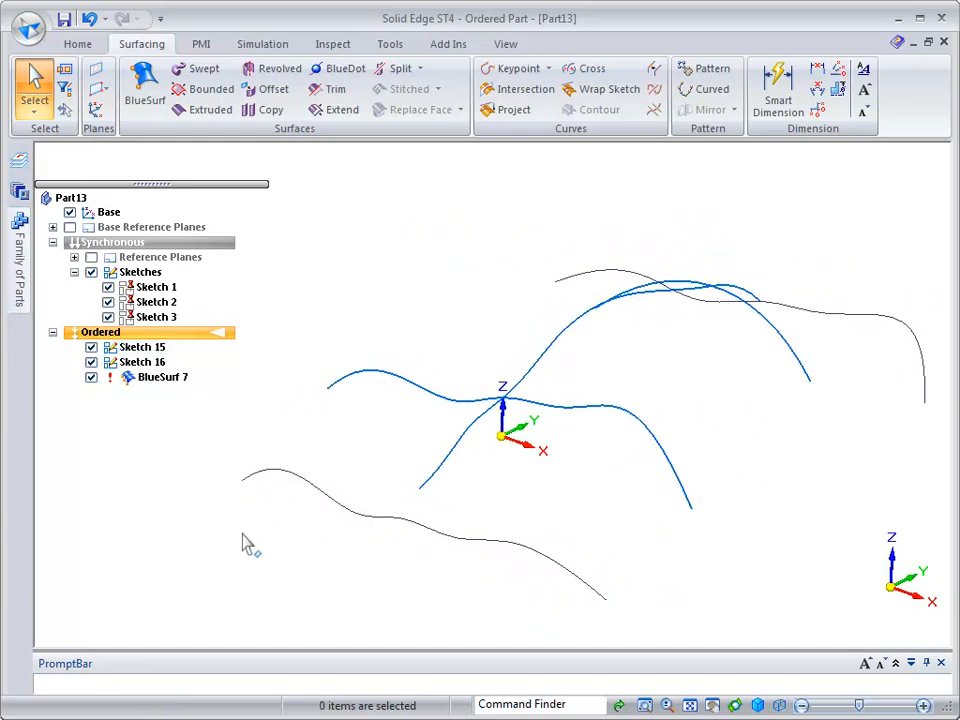
pyautogui.moveTo(196, 510); pyautogui.dragTo(187, 322, button='middle')
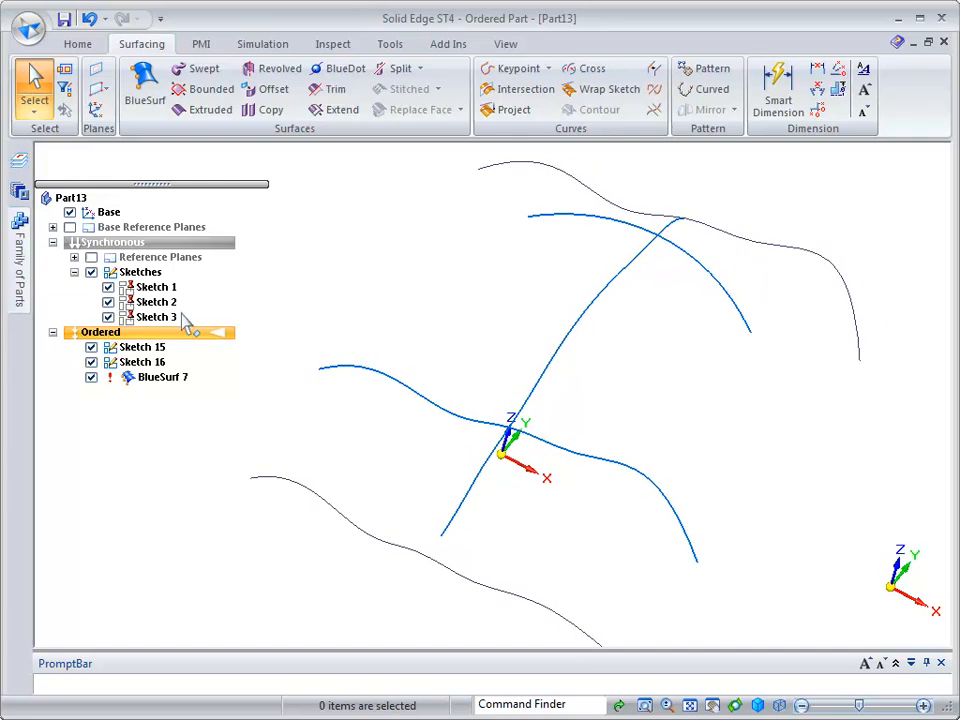
# Step: Move Sketch 15 and Sketch 16 from the Ordered to the Synchronous environment
pyautogui.rightClick(145, 350)
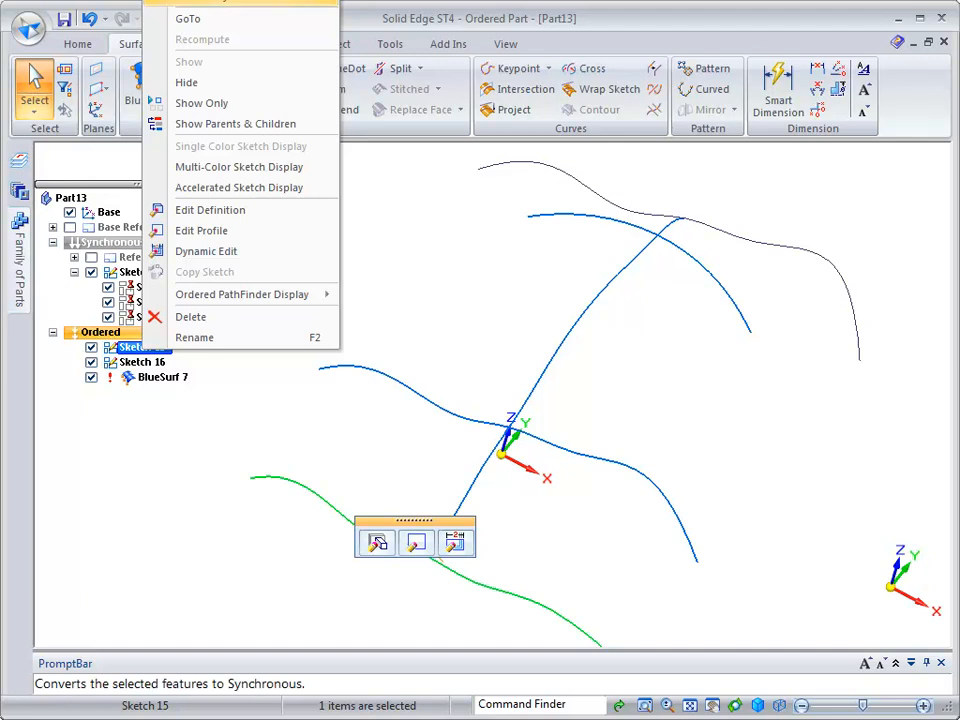
pyautogui.click(210, 3)
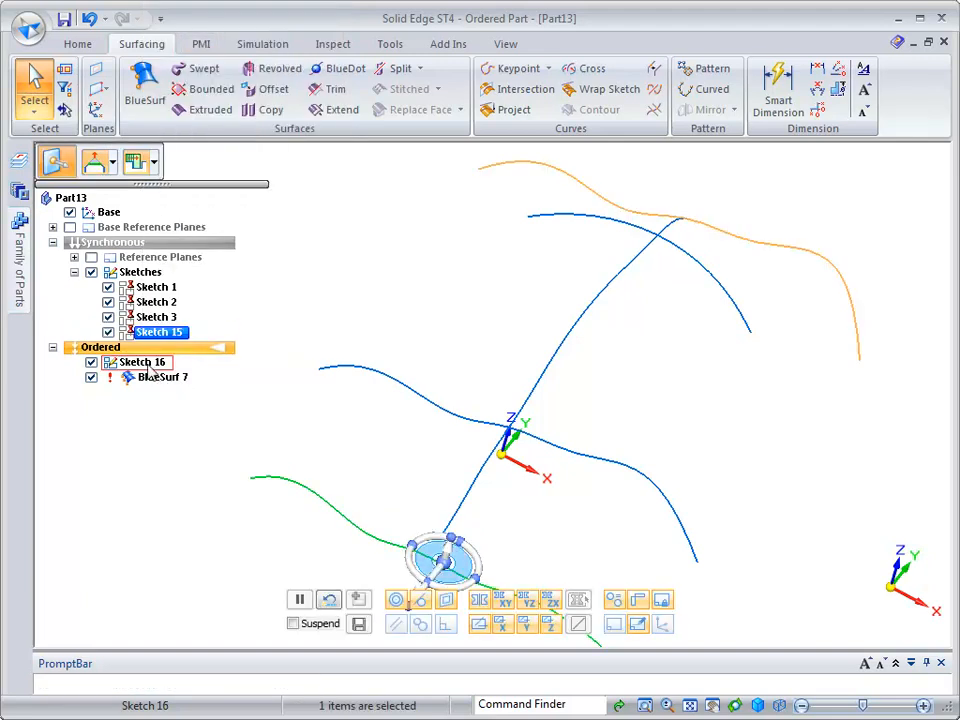
pyautogui.rightClick(146, 362)
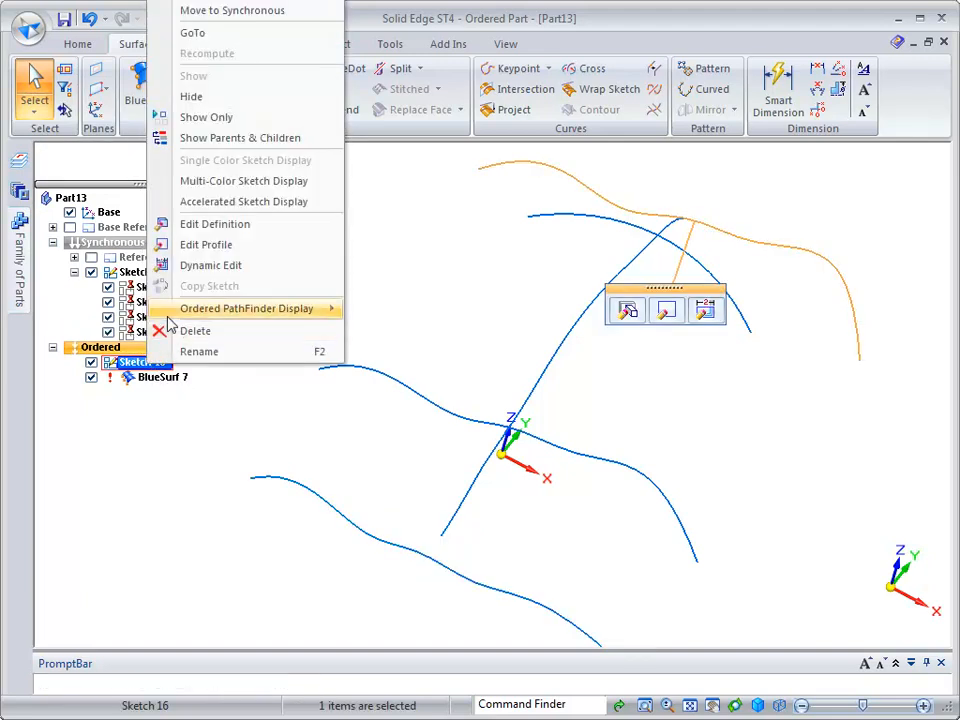
pyautogui.click(240, 11)
pyautogui.click(347, 295)
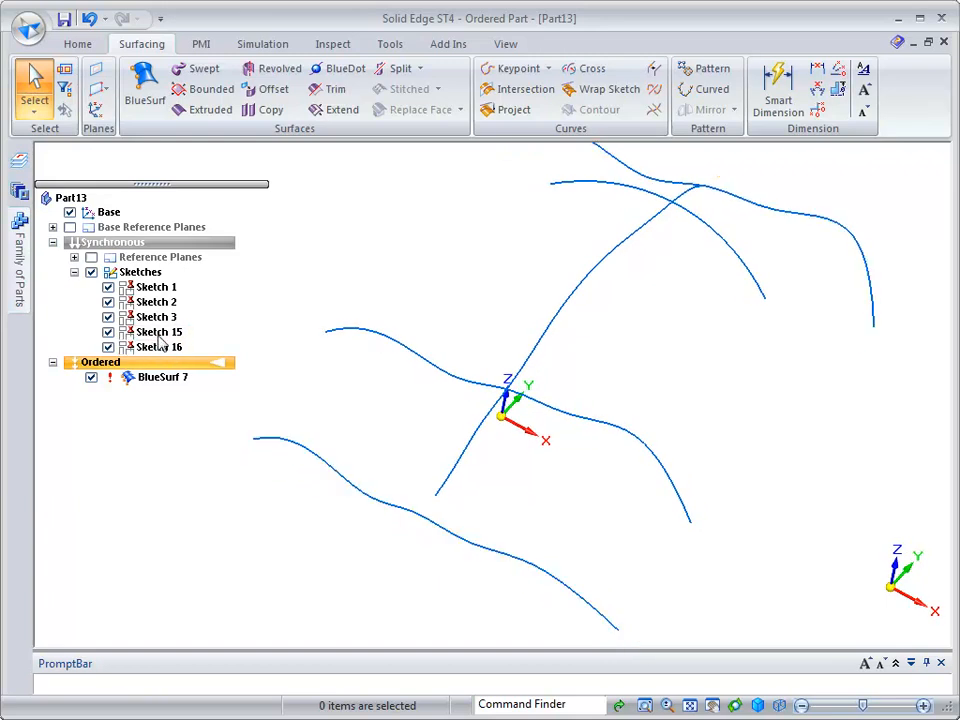
pyautogui.click(158, 336)
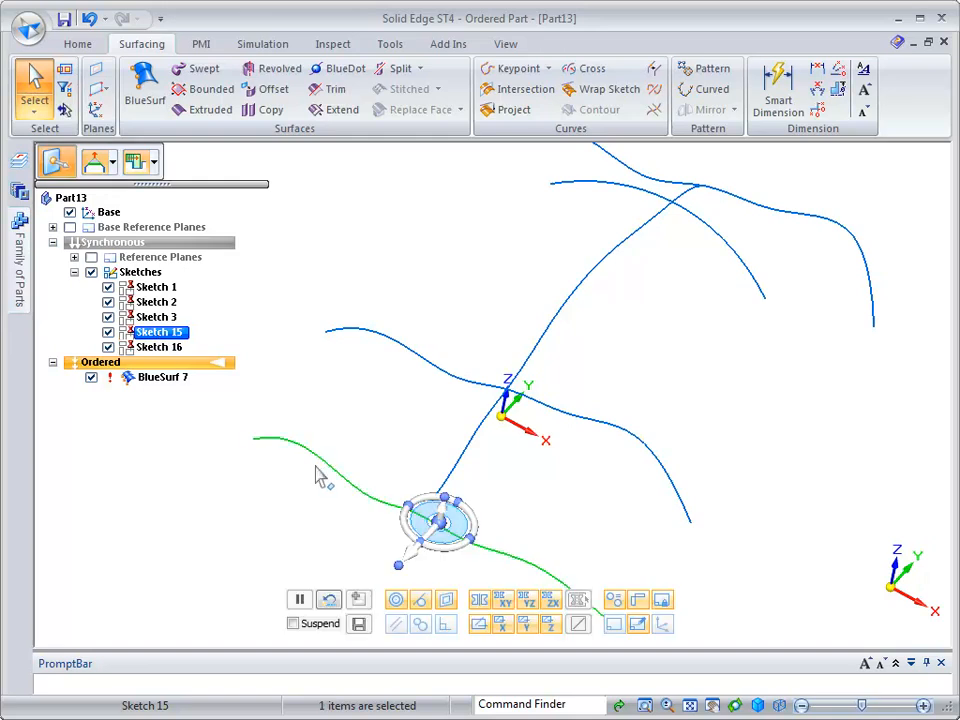
pyautogui.click(601, 498)
pyautogui.scroll(2, 416, 517)
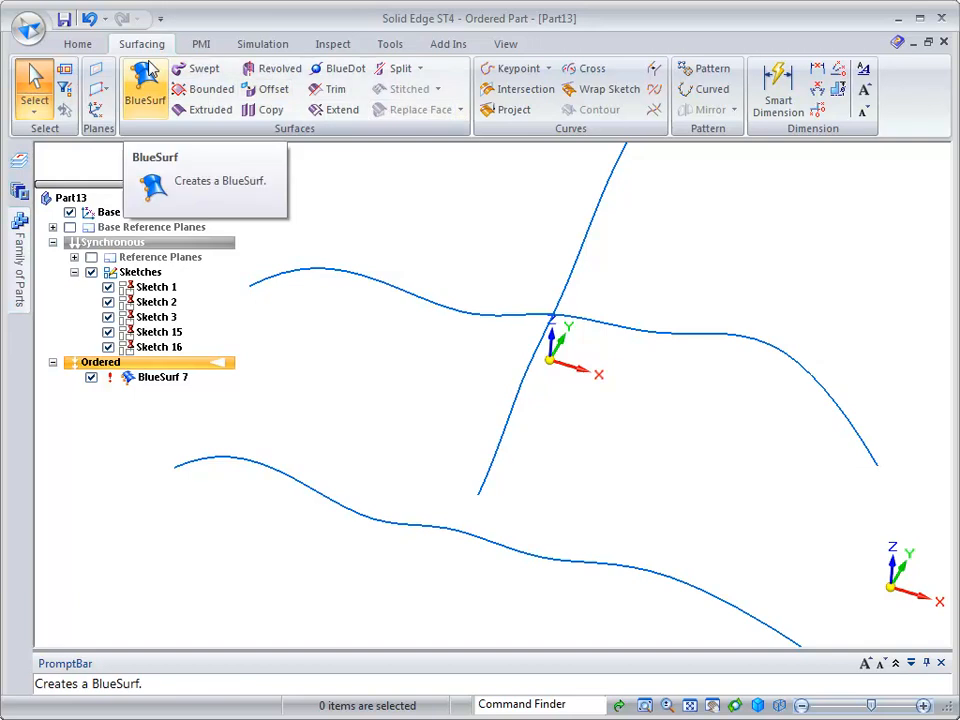
# Step: Transition the part from the Ordered to the Synchronous modeling environment
pyautogui.click(79, 45)
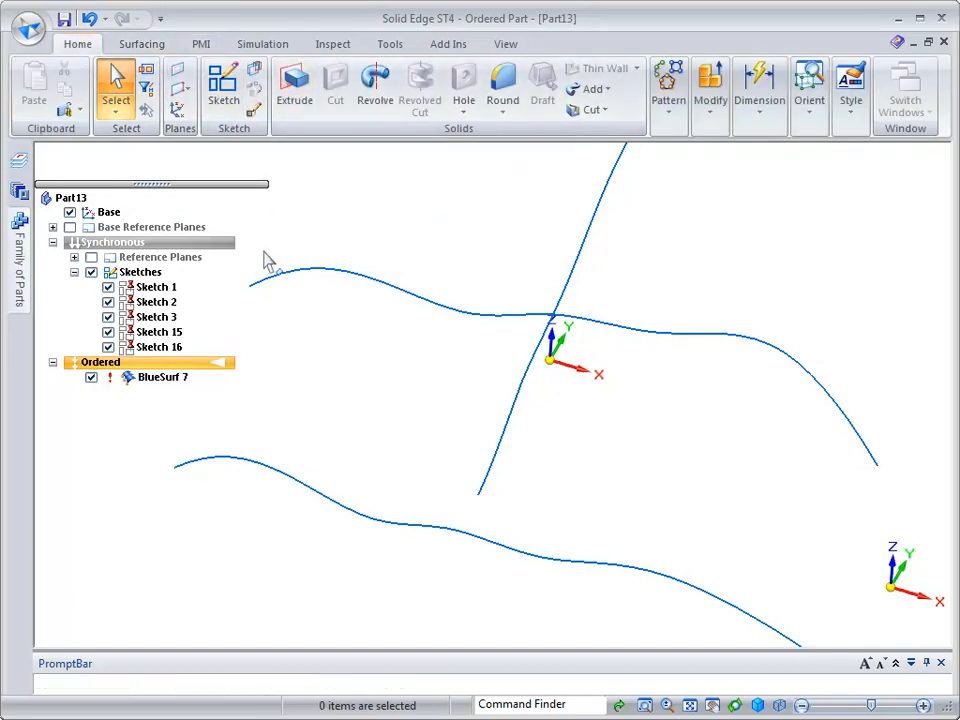
pyautogui.rightClick(350, 250)
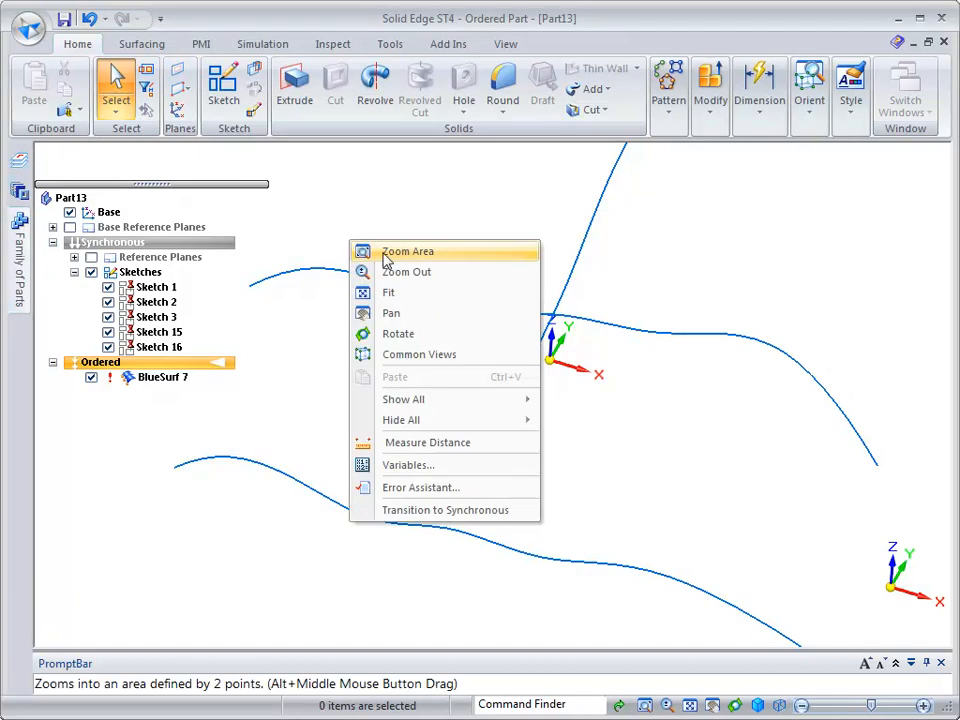
pyautogui.click(464, 514)
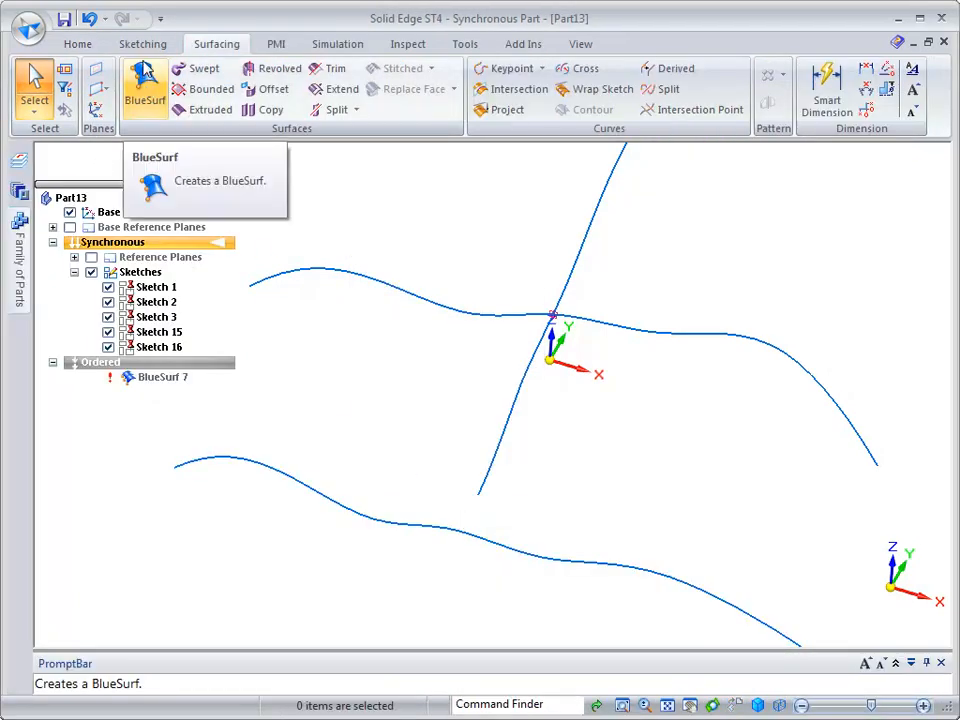
# Step: Add a Connect relationship between the middle keypoint of the Sketch 15 spline and the near endpoint of the guide curve
pyautogui.click(80, 48)
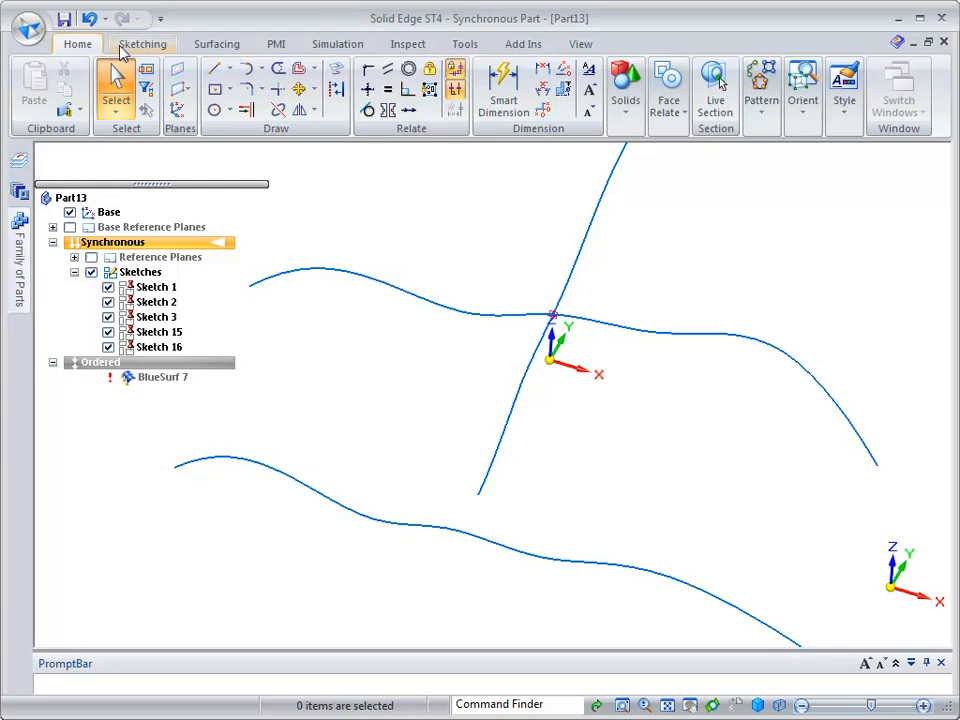
pyautogui.click(367, 72)
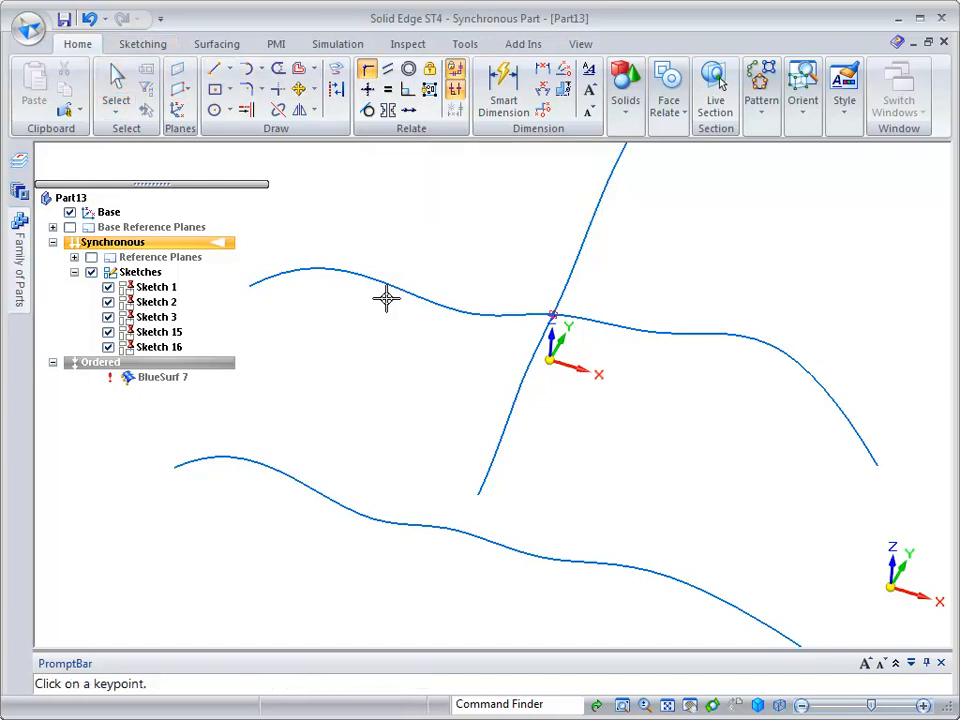
pyautogui.click(448, 529)
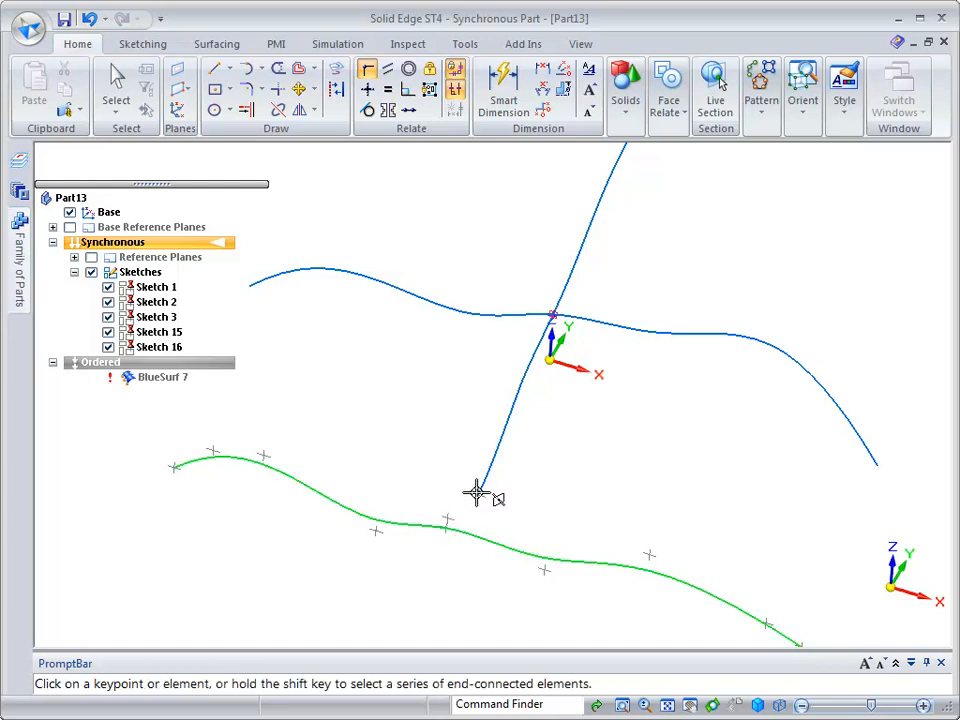
pyautogui.click(477, 492)
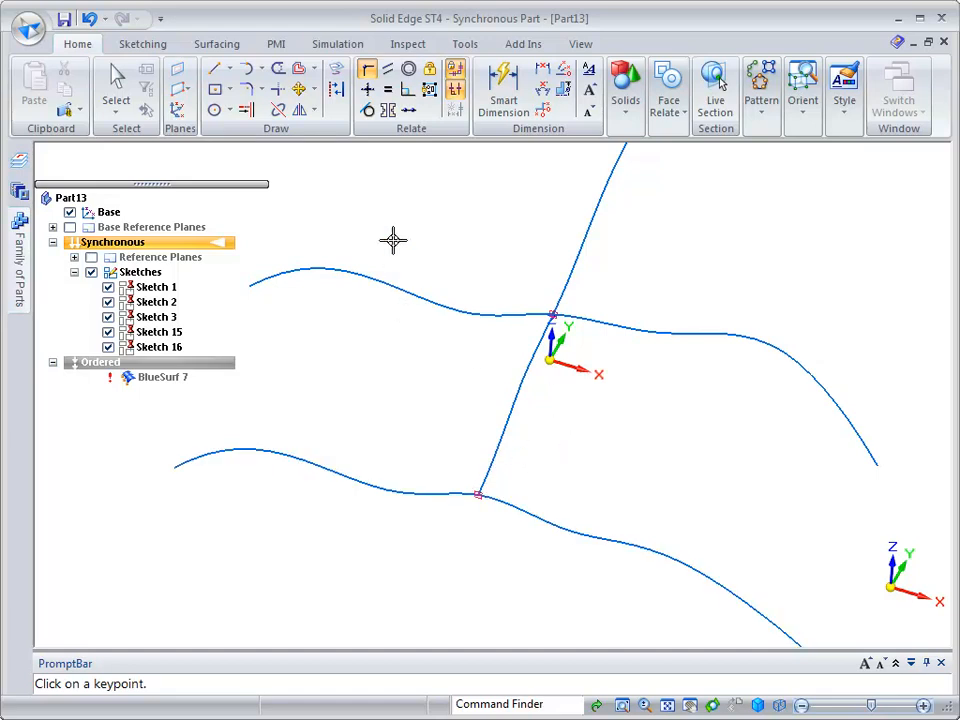
pyautogui.press('Escape')
# Step: Pull the middle point of the far end-section spline, Sketch 16, upward off the guide curve's end
pyautogui.moveTo(455, 232)
pyautogui.mouseDown(button='middle')
pyautogui.moveTo(587, 285)
pyautogui.moveTo(643, 266)
pyautogui.moveTo(677, 371)
pyautogui.moveTo(672, 395)
pyautogui.moveTo(707, 360)
pyautogui.mouseUp(button='middle')
pyautogui.click(714, 392)
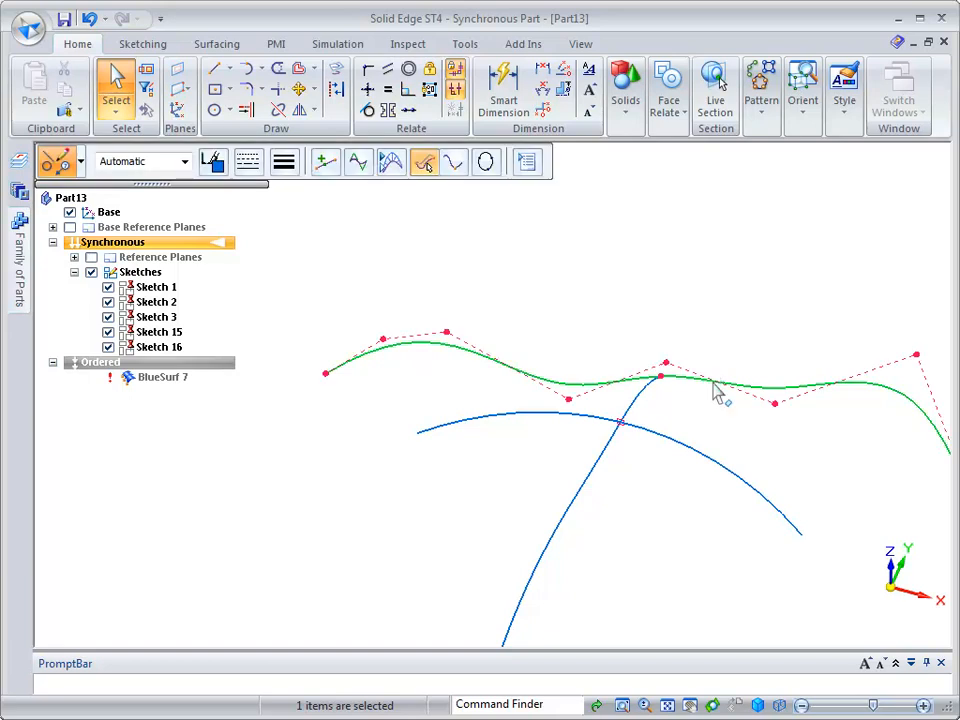
pyautogui.moveTo(668, 372); pyautogui.dragTo(666, 312)
pyautogui.click(620, 303)
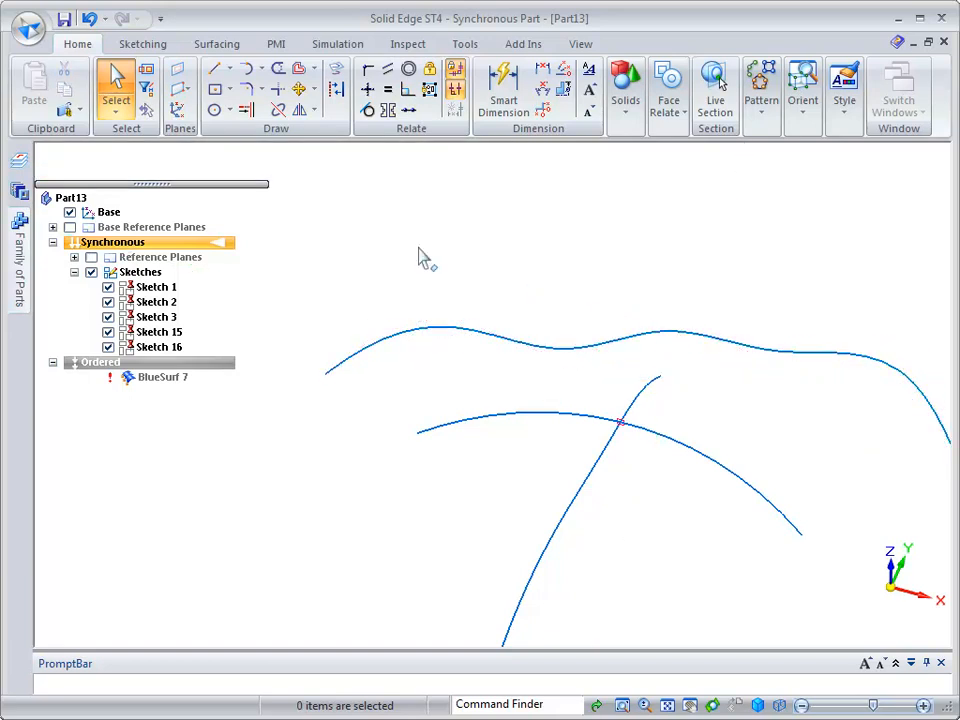
# Step: Add a Connect relationship between the middle keypoint of the Sketch 16 spline and the far endpoint of the guide curve
pyautogui.click(368, 68)
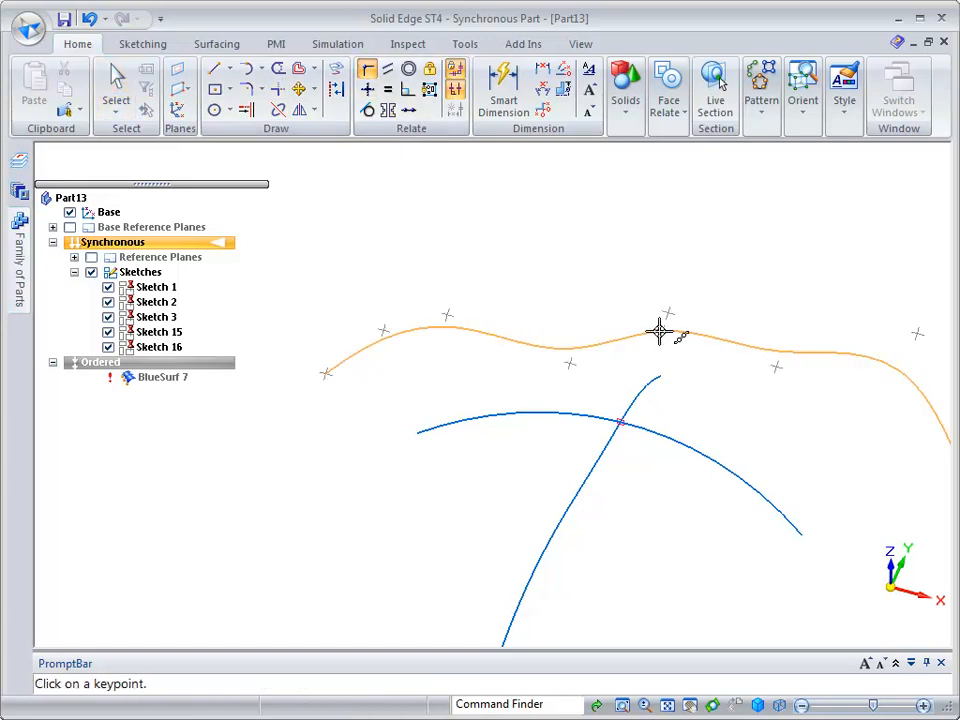
pyautogui.click(664, 333)
pyautogui.click(660, 378)
pyautogui.click(660, 378)
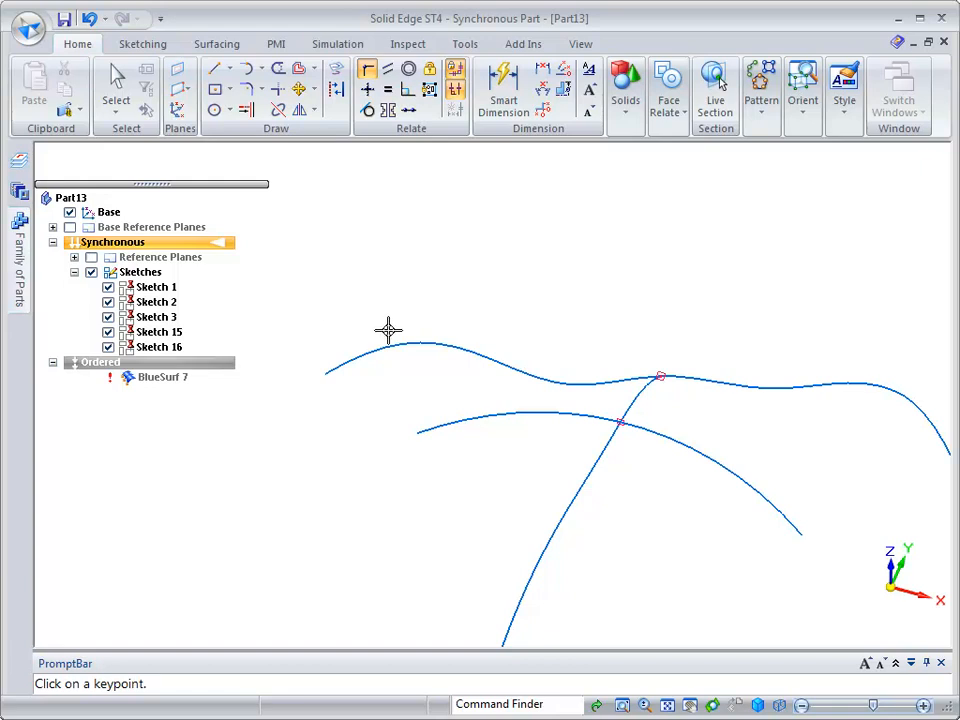
pyautogui.scroll(-5, 582, 391)
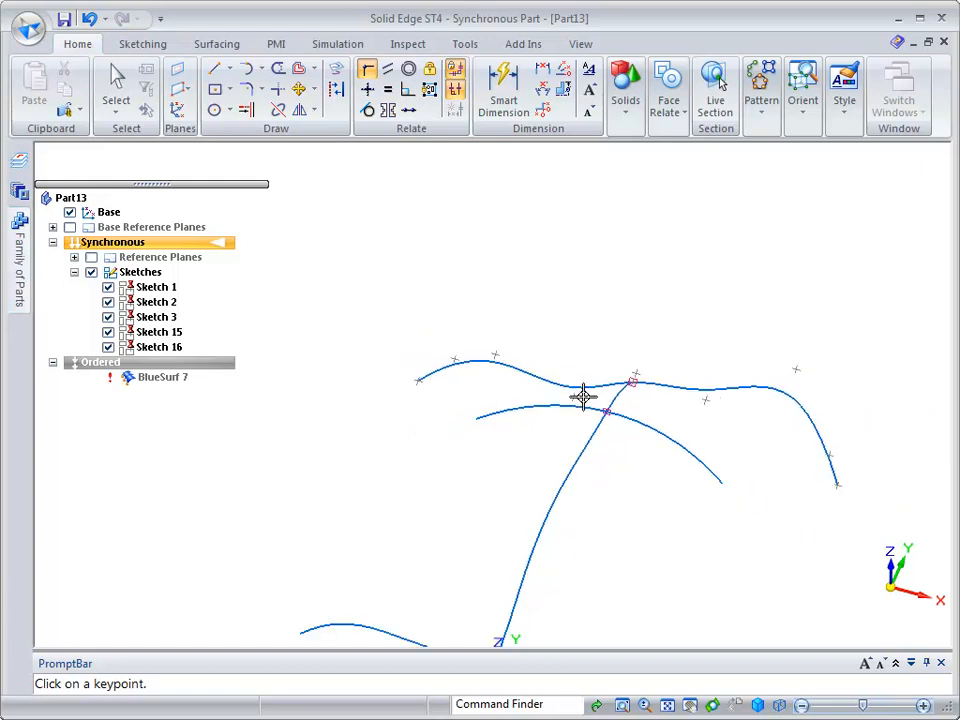
pyautogui.keyDown('shift'); pyautogui.moveTo(661, 441); pyautogui.dragTo(677, 360, button='middle'); pyautogui.keyUp('shift')
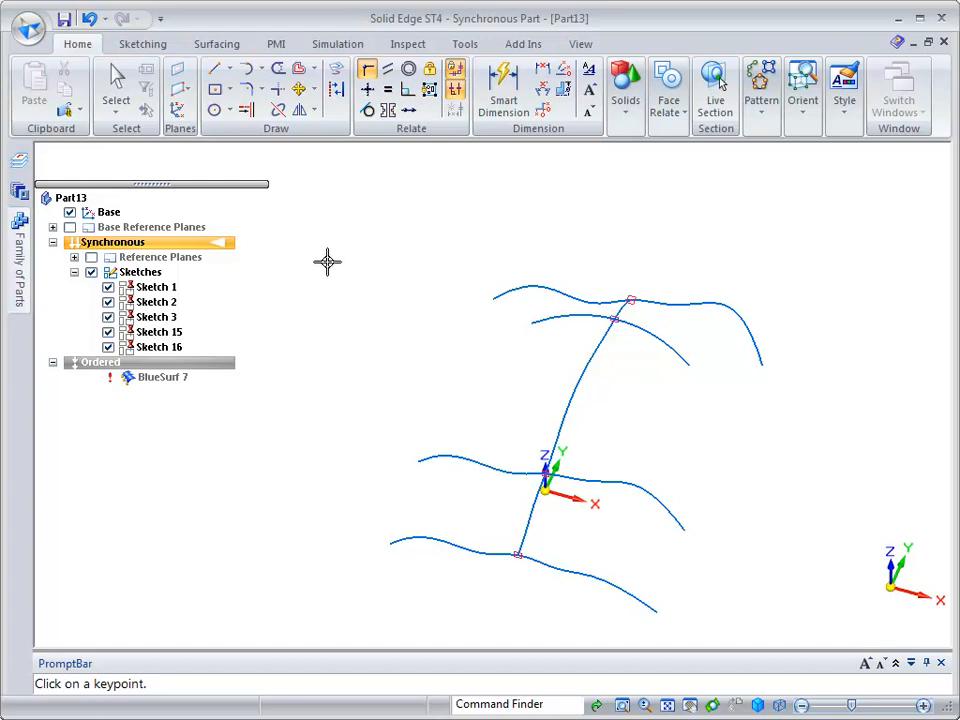
pyautogui.press('Escape')
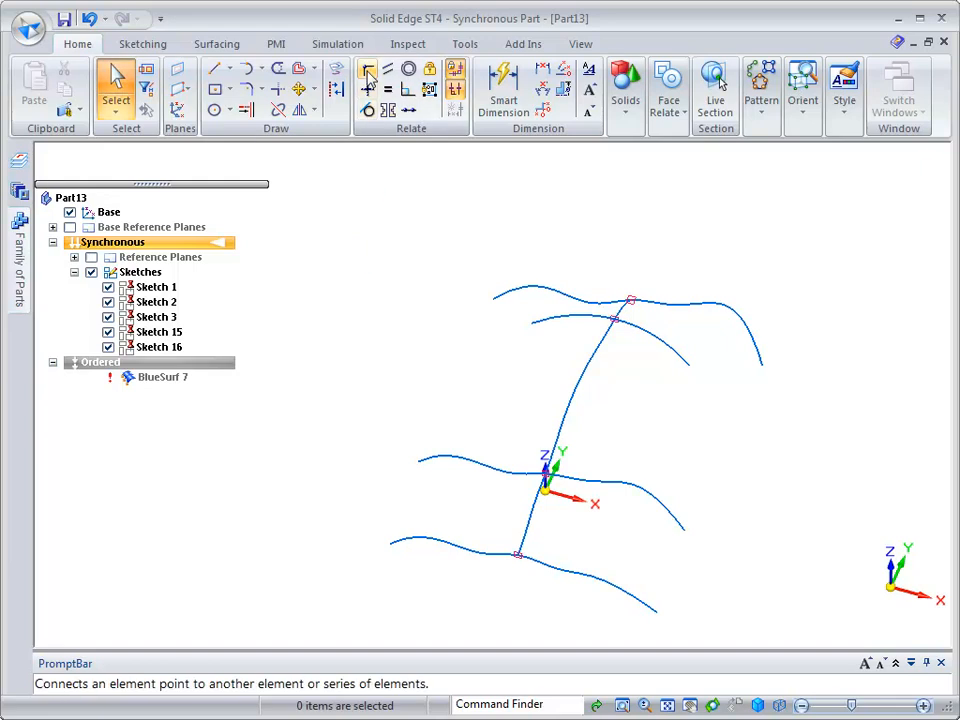
# Step: Transition the part back to the Ordered environment and inspect the recomputed BlueSurf surface from several angles
pyautogui.rightClick(337, 384)
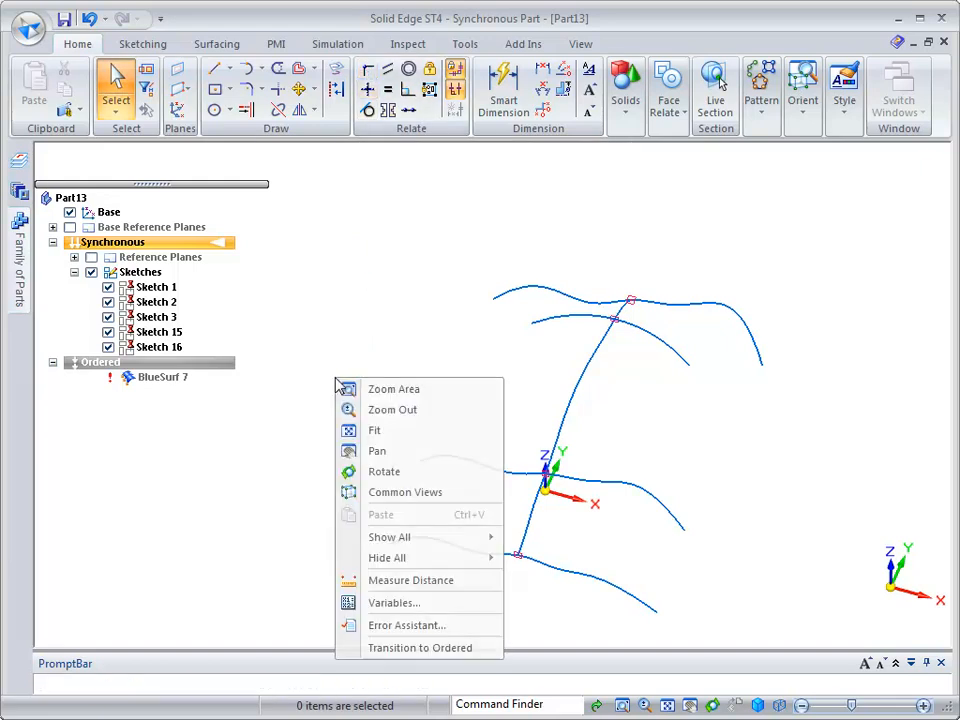
pyautogui.click(425, 648)
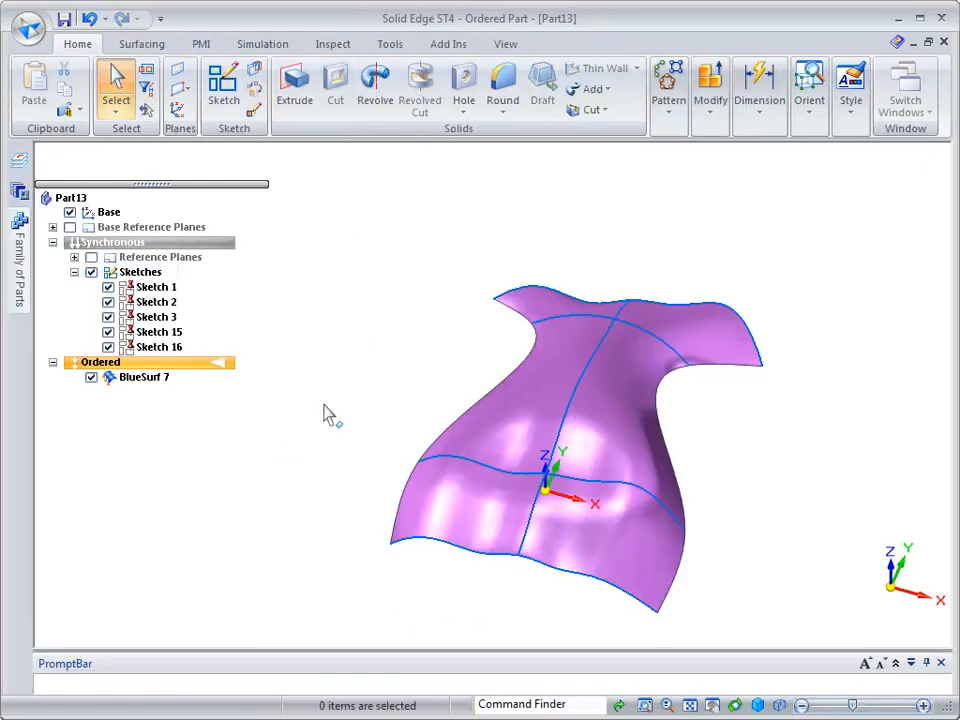
pyautogui.moveTo(424, 432); pyautogui.dragTo(440, 550, button='middle')
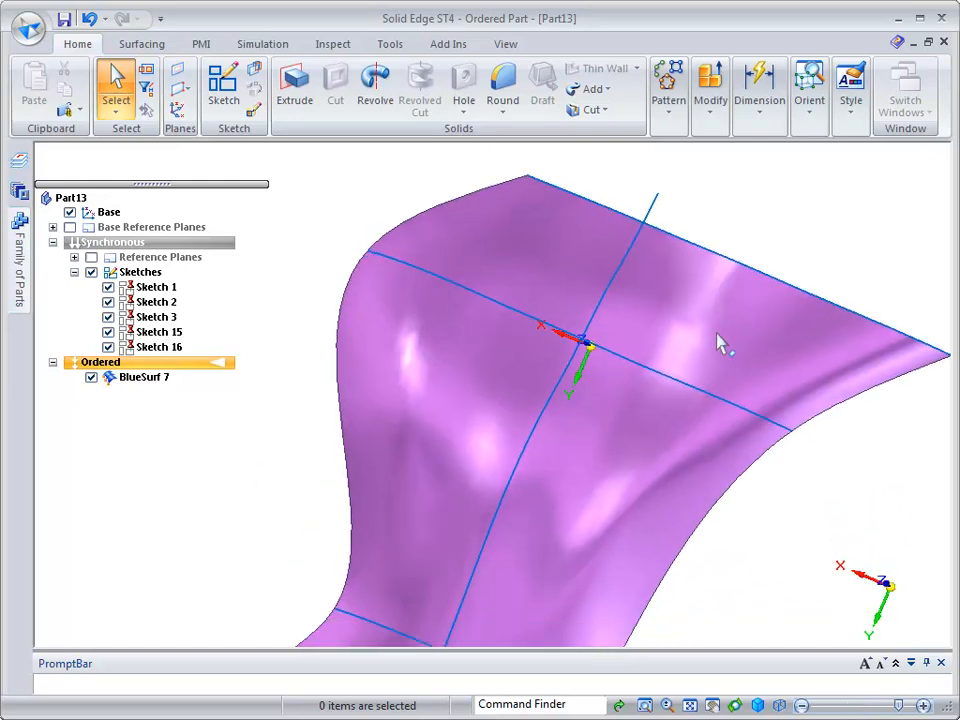
pyautogui.moveTo(716, 332); pyautogui.dragTo(516, 310, button='middle')
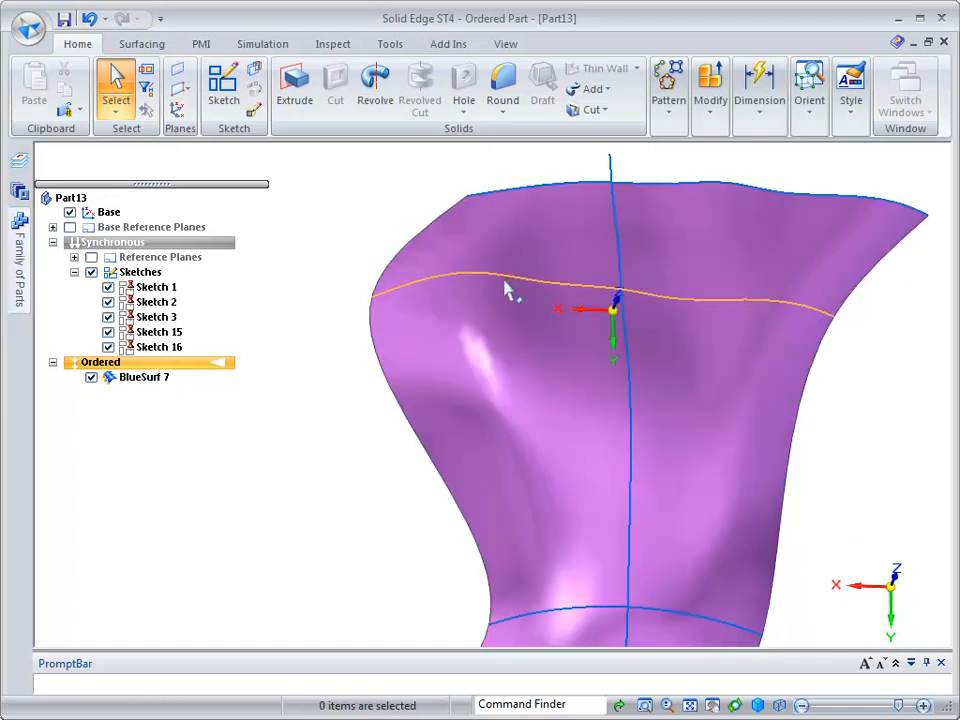
# Step: Pull the +X endpoint and the adjacent crest of the cross-section spline near the origin inward toward the guide curve
pyautogui.click(511, 280)
pyautogui.moveTo(456, 306); pyautogui.dragTo(437, 290, button='middle')
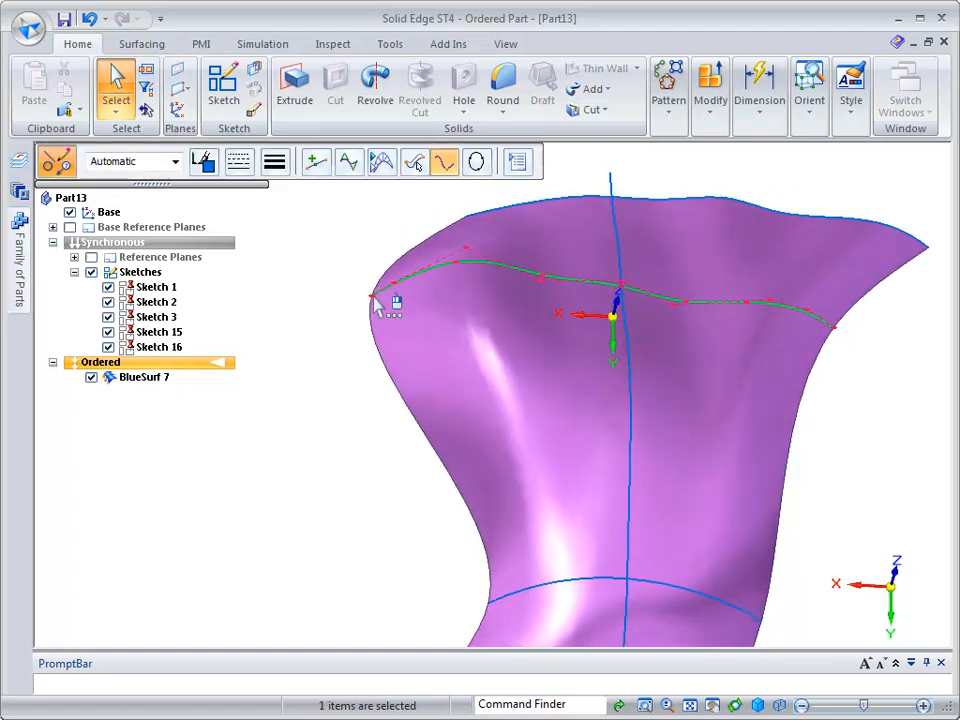
pyautogui.moveTo(383, 298); pyautogui.dragTo(396, 302)
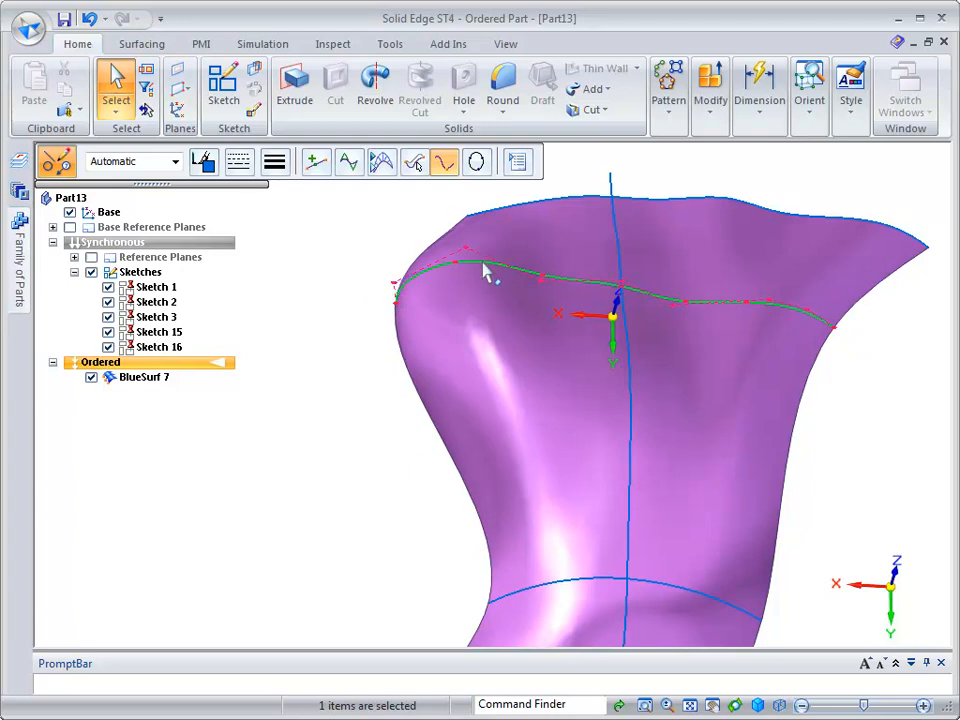
pyautogui.moveTo(480, 265); pyautogui.dragTo(507, 272)
# Step: Raise the dip in the -X half of the cross-section spline near the origin, just beside the guide curve
pyautogui.moveTo(618, 320); pyautogui.dragTo(679, 313, button='middle')
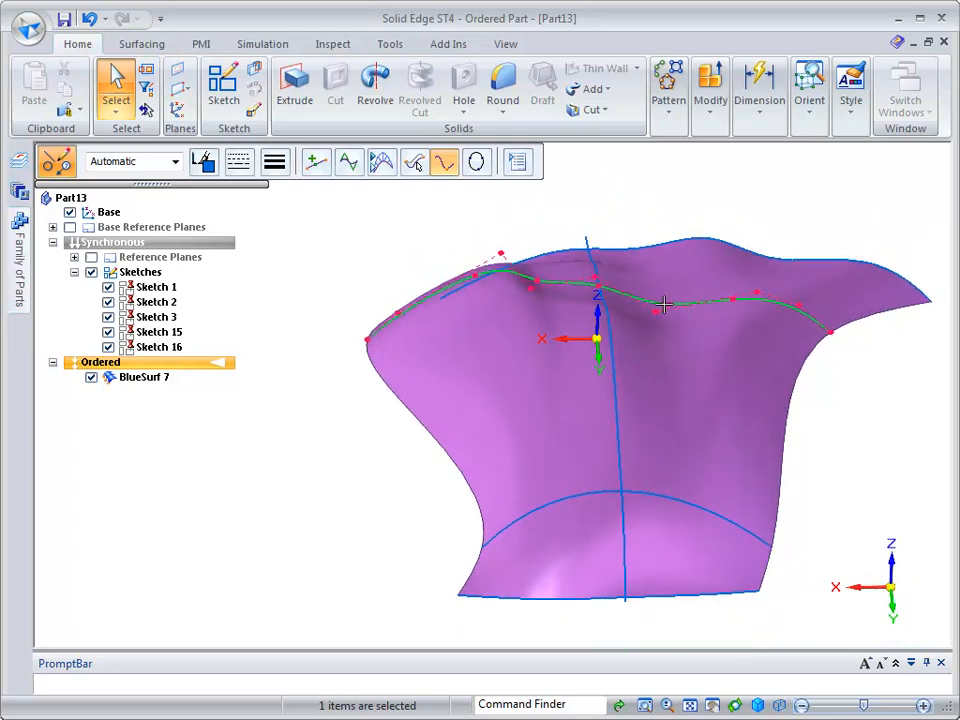
pyautogui.moveTo(672, 305); pyautogui.dragTo(667, 280)
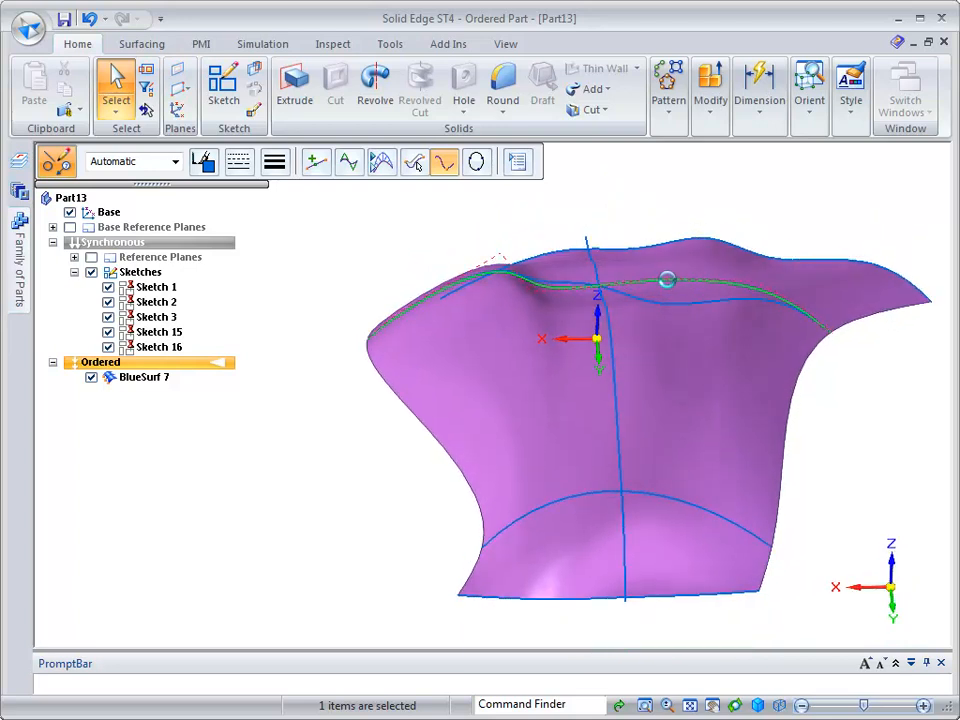
pyautogui.moveTo(662, 418); pyautogui.dragTo(630, 418, button='middle')
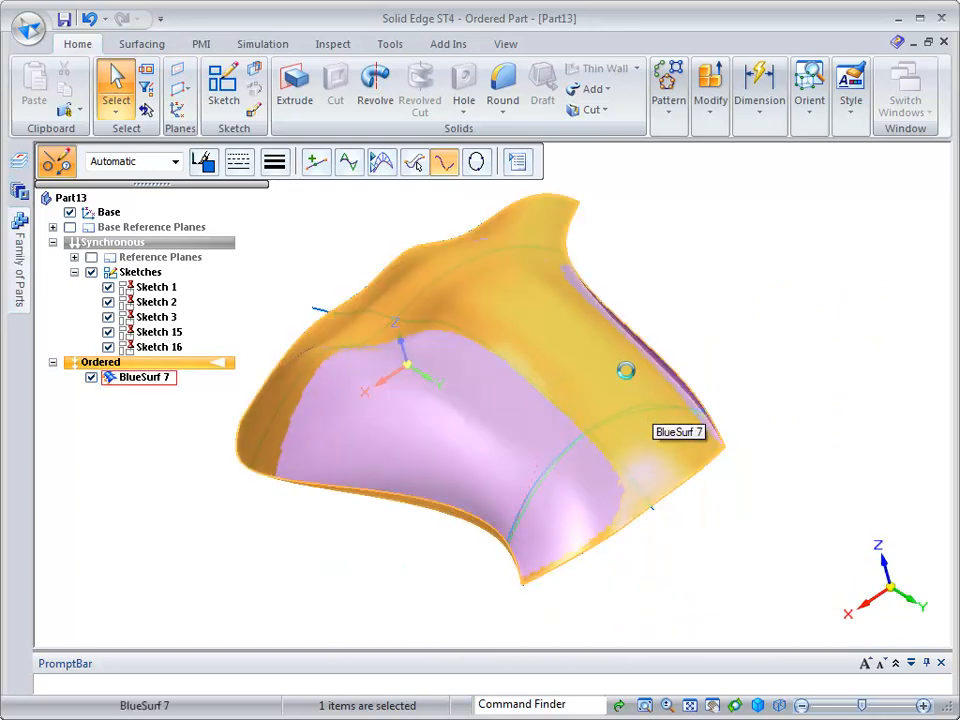
# Step: Pull the guide curve upward at the point just before it crosses the inner cross-section at the +Y end
pyautogui.moveTo(621, 404); pyautogui.dragTo(722, 415, button='middle')
pyautogui.scroll(2, 723, 419)
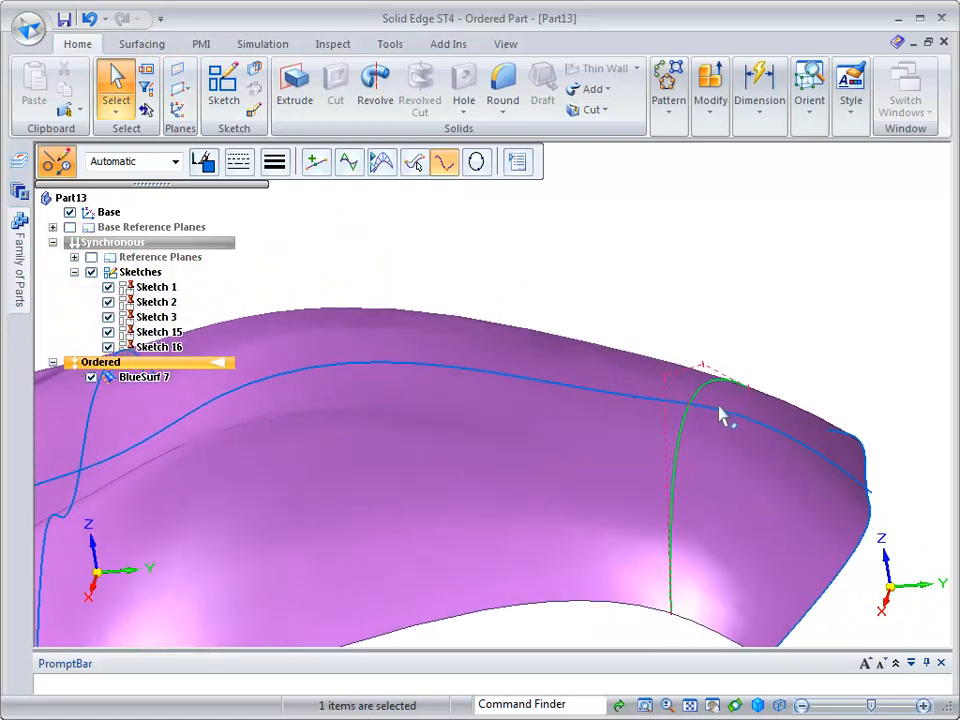
pyautogui.click(707, 421)
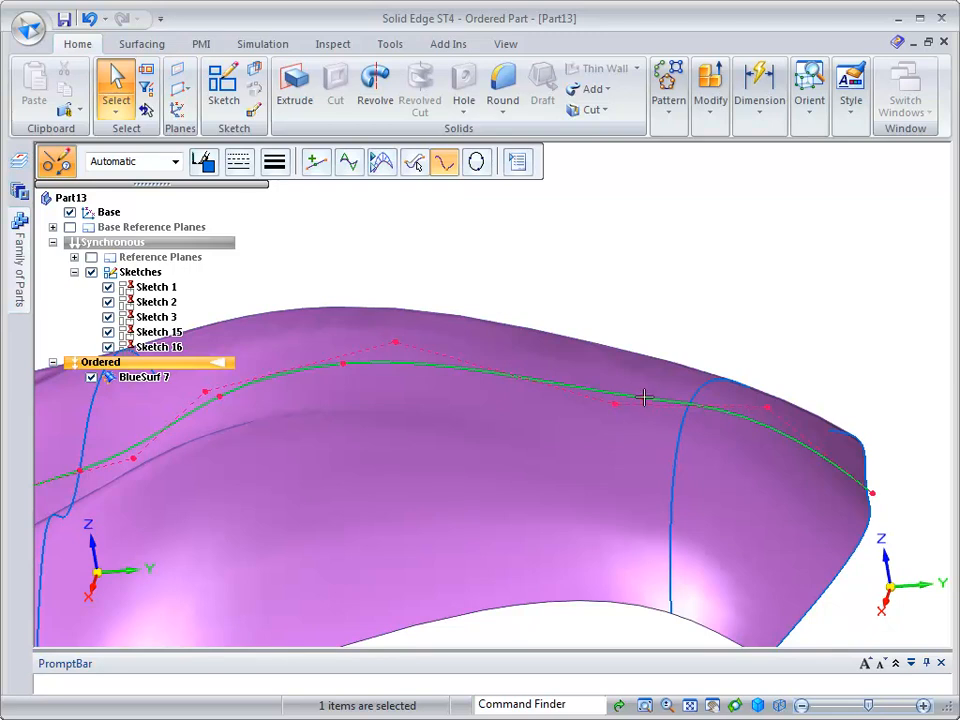
pyautogui.moveTo(645, 405); pyautogui.dragTo(638, 359)
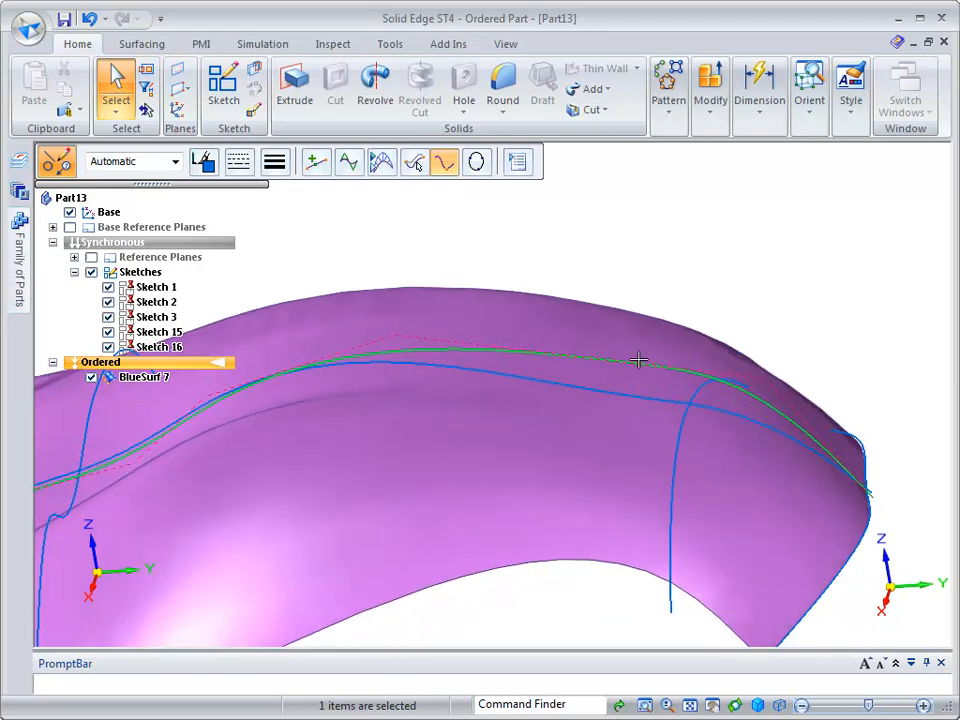
pyautogui.moveTo(639, 359); pyautogui.dragTo(410, 490, button='middle')
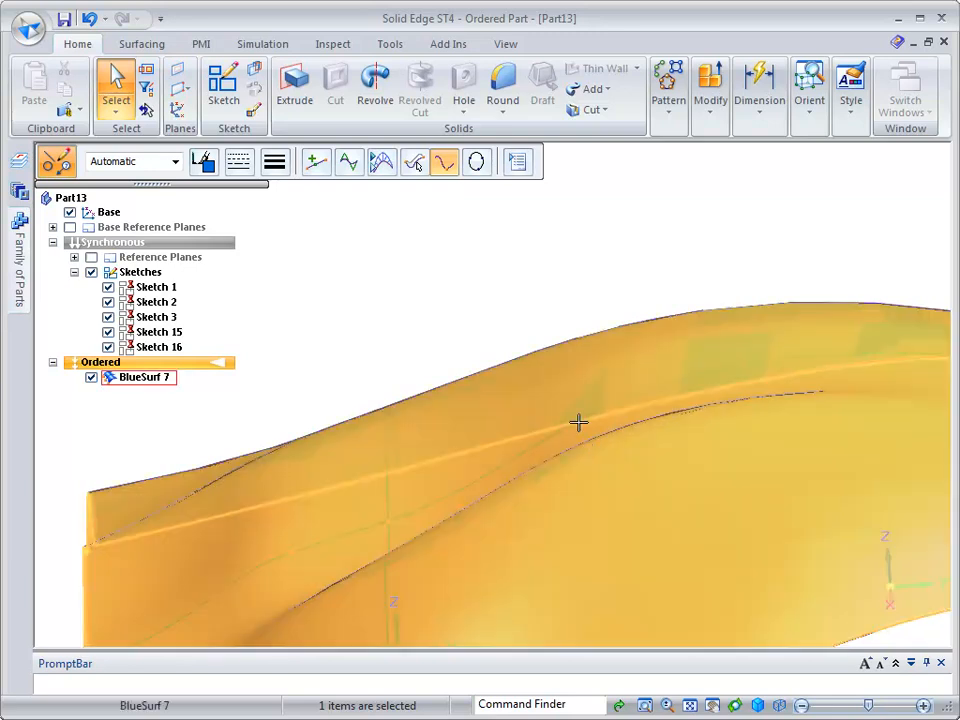
pyautogui.moveTo(578, 422)
pyautogui.mouseDown(button='middle')
pyautogui.moveTo(546, 396)
pyautogui.moveTo(547, 452)
pyautogui.moveTo(540, 425)
pyautogui.mouseUp(button='middle')
pyautogui.click(434, 301)
pyautogui.moveTo(434, 303); pyautogui.dragTo(785, 487, button='middle')
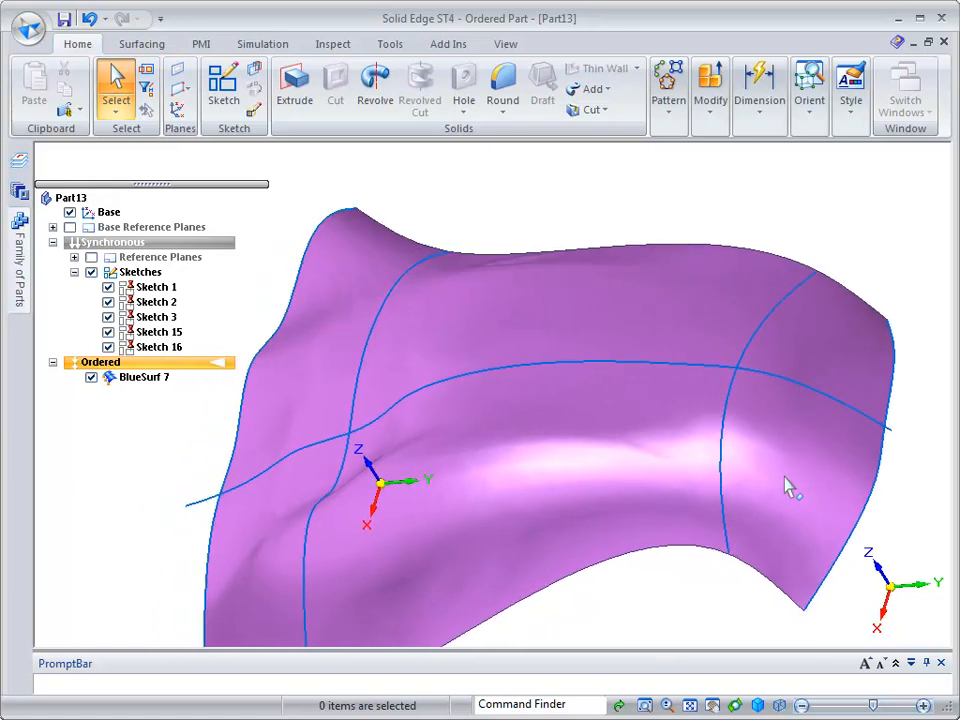
# Step: Raise the same guide curve point near the +Y inner cross-section slightly further and inspect the updated BlueSurf from several angles
pyautogui.moveTo(781, 477); pyautogui.dragTo(643, 391, button='middle')
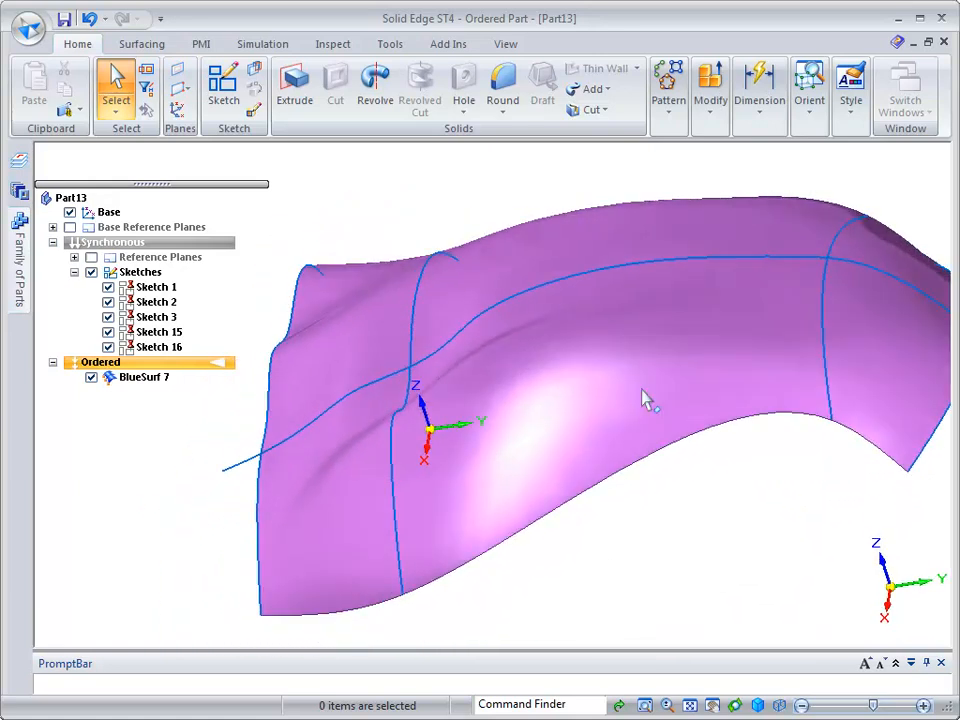
pyautogui.click(494, 322)
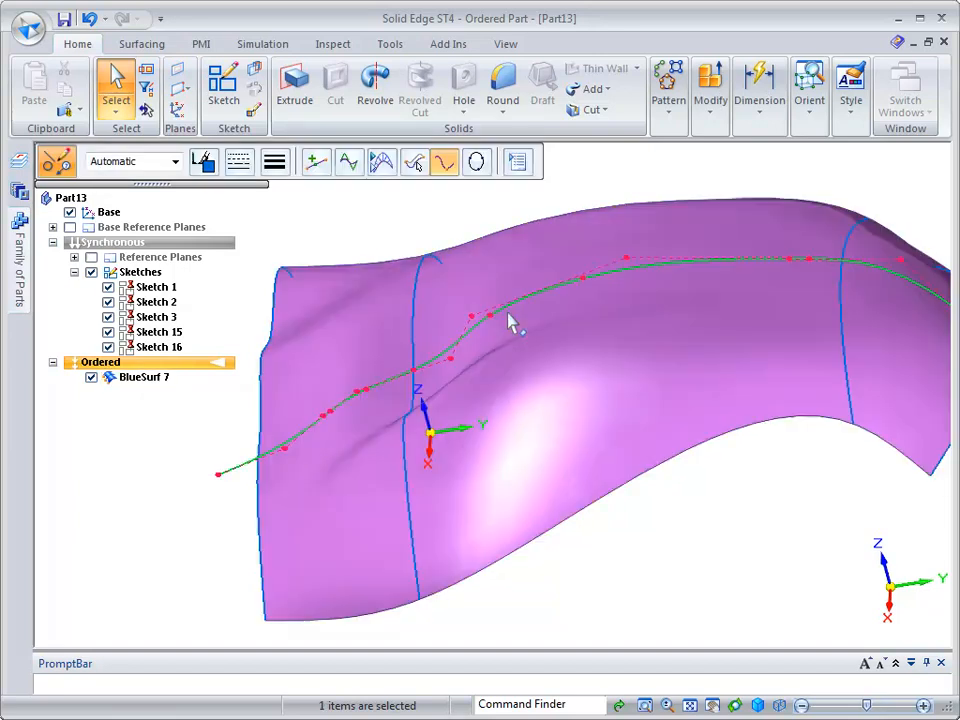
pyautogui.moveTo(808, 261)
pyautogui.mouseDown()
pyautogui.moveTo(810, 236)
pyautogui.moveTo(805, 250)
pyautogui.mouseUp()
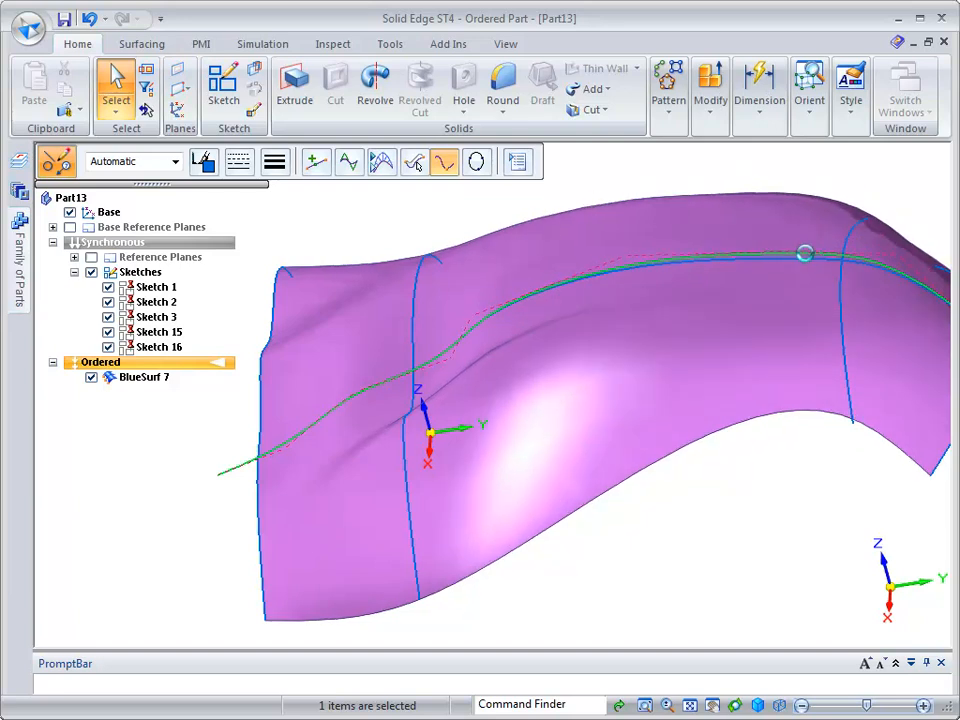
pyautogui.moveTo(803, 253); pyautogui.dragTo(514, 489, button='middle')
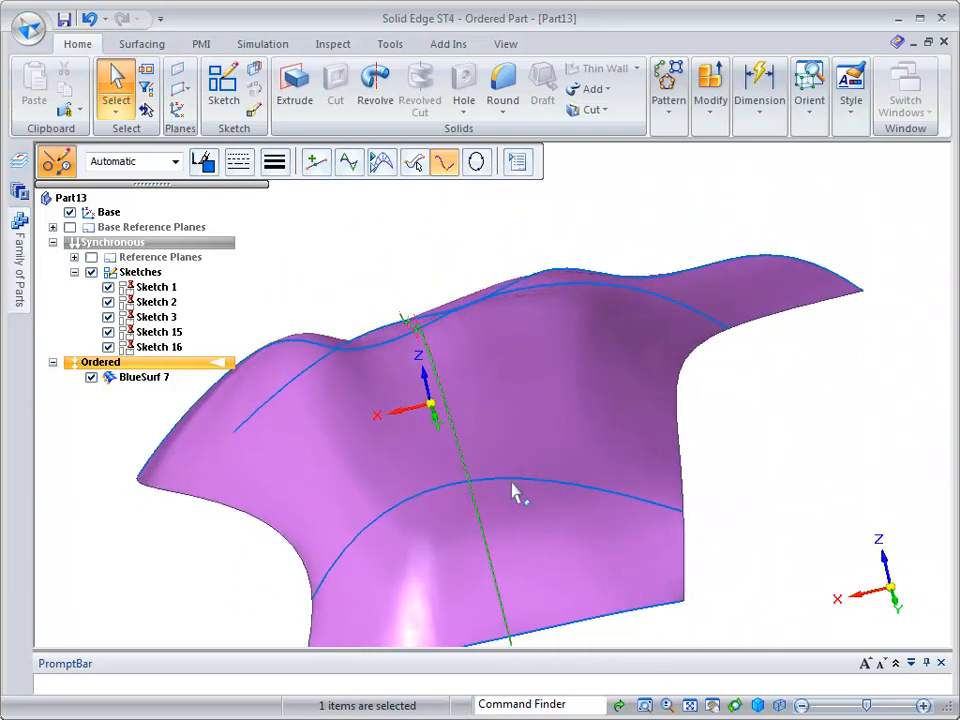
pyautogui.click(518, 489)
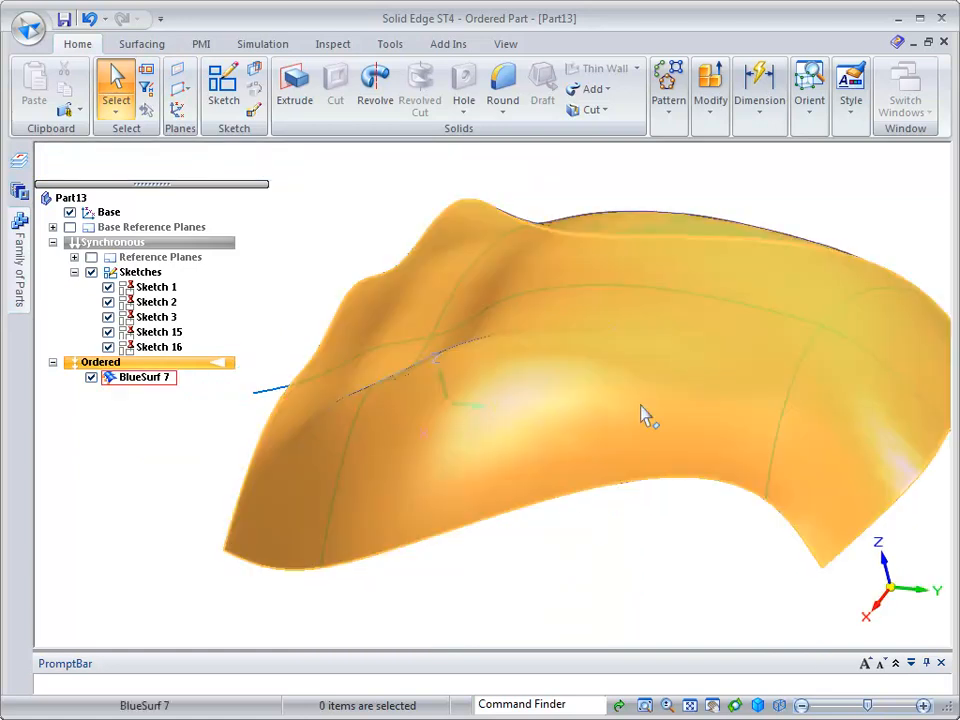
pyautogui.moveTo(699, 311); pyautogui.dragTo(696, 496, button='middle')
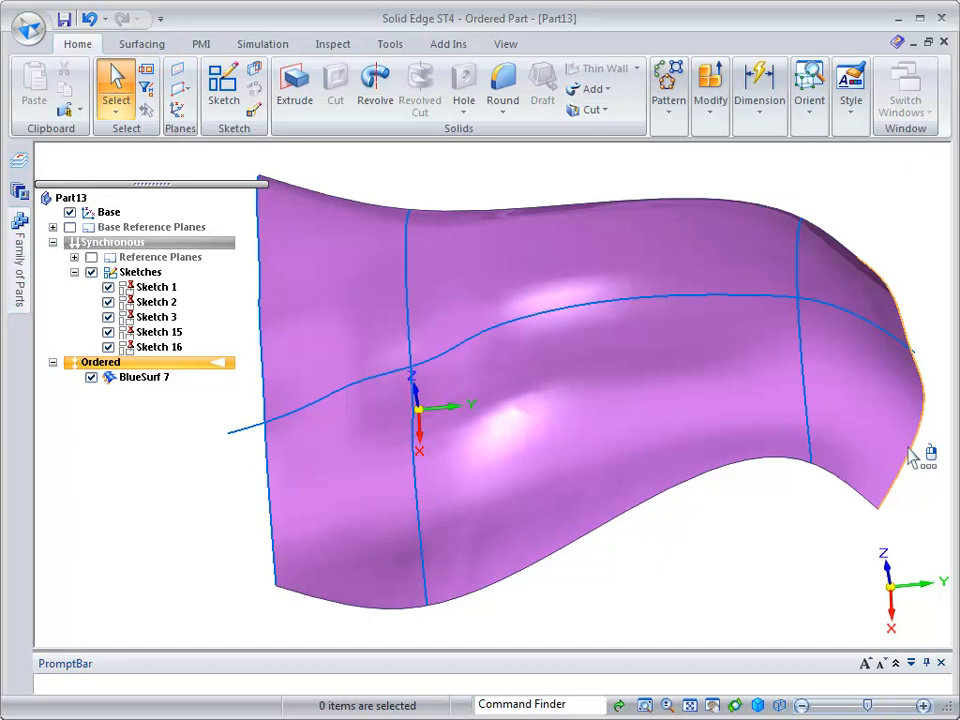
pyautogui.moveTo(908, 448); pyautogui.dragTo(741, 462, button='middle')
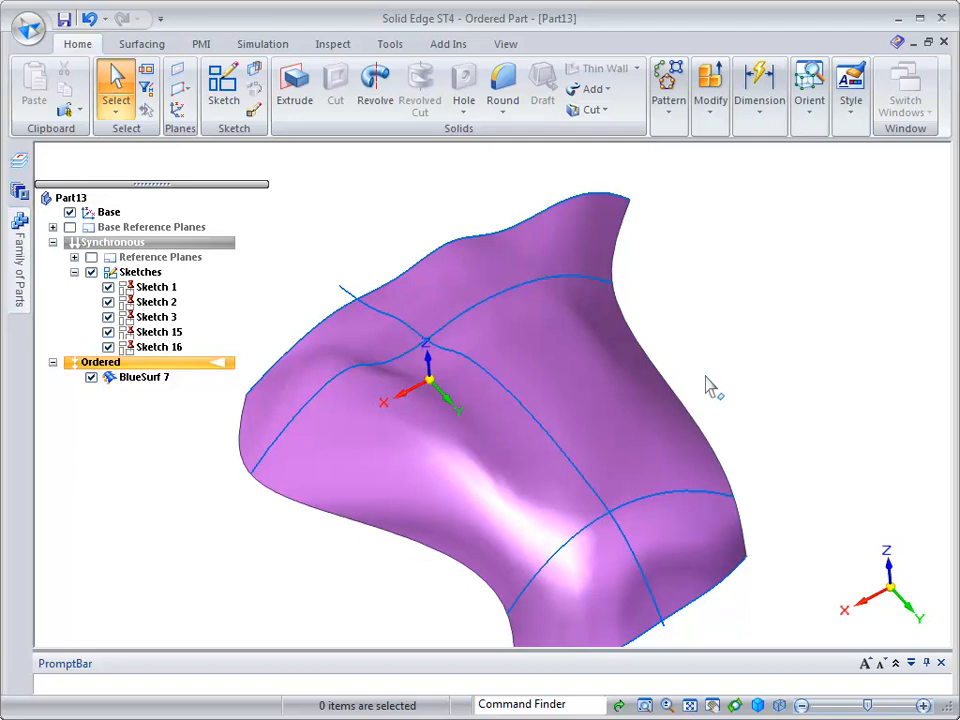
pyautogui.moveTo(705, 376); pyautogui.dragTo(776, 377, button='middle')
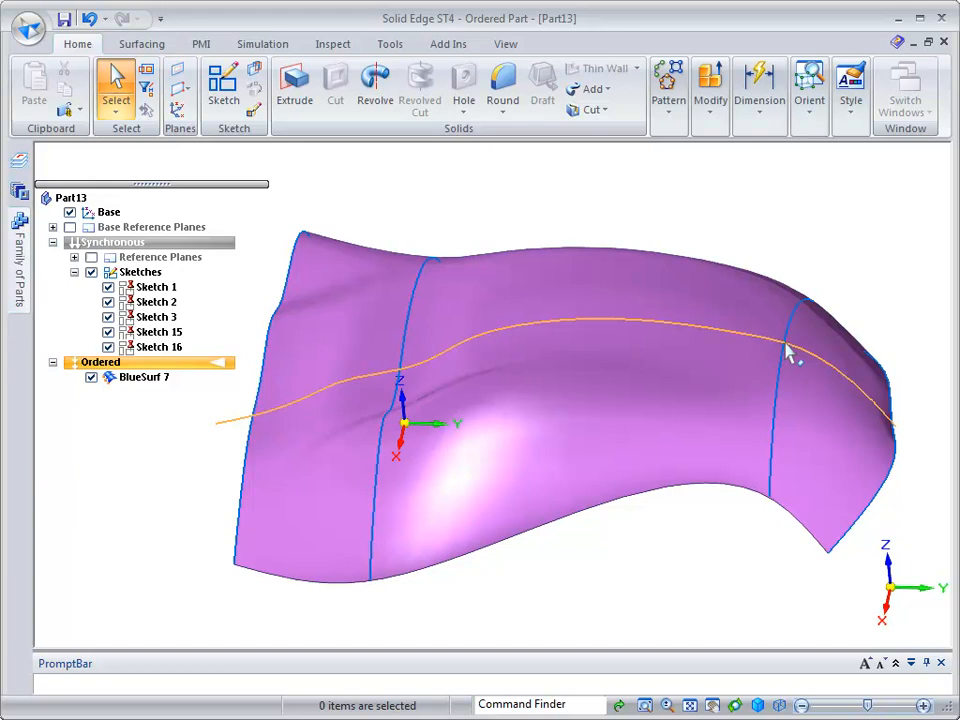